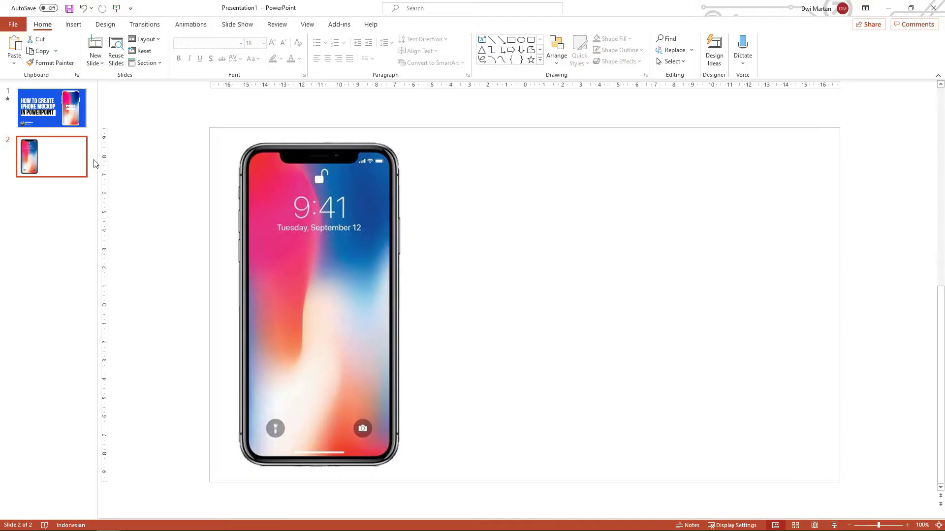
Step: Inspect the iPhone picture on slide 2, then choose the Rounded Rectangle shape
{"action": "left_click", "coordinate": [168, 197]}
{"action": "left_click", "coordinate": [621, 220]}
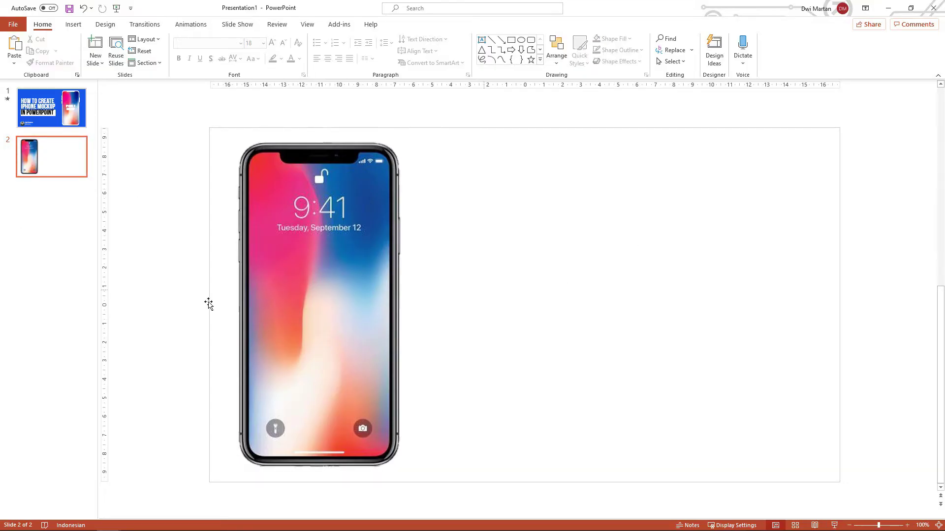
{"action": "left_click", "coordinate": [325, 222]}
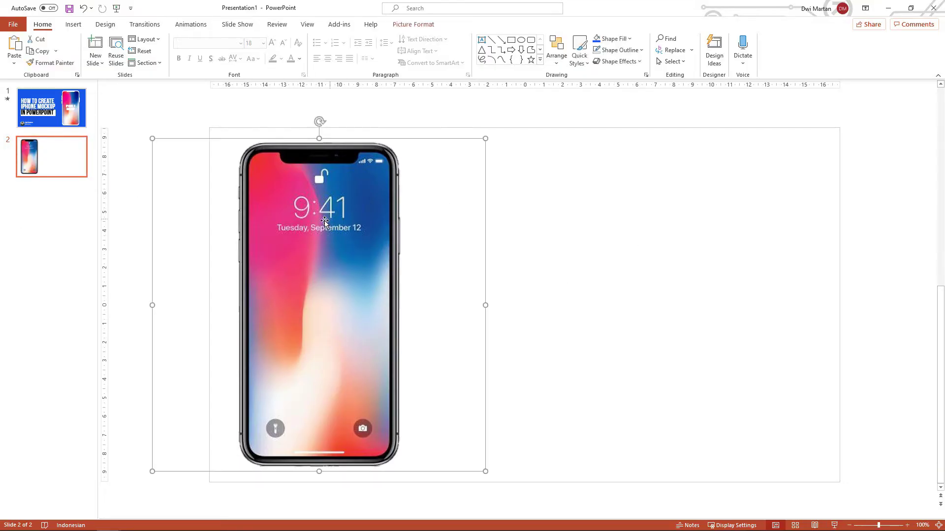
{"action": "left_click", "coordinate": [589, 235]}
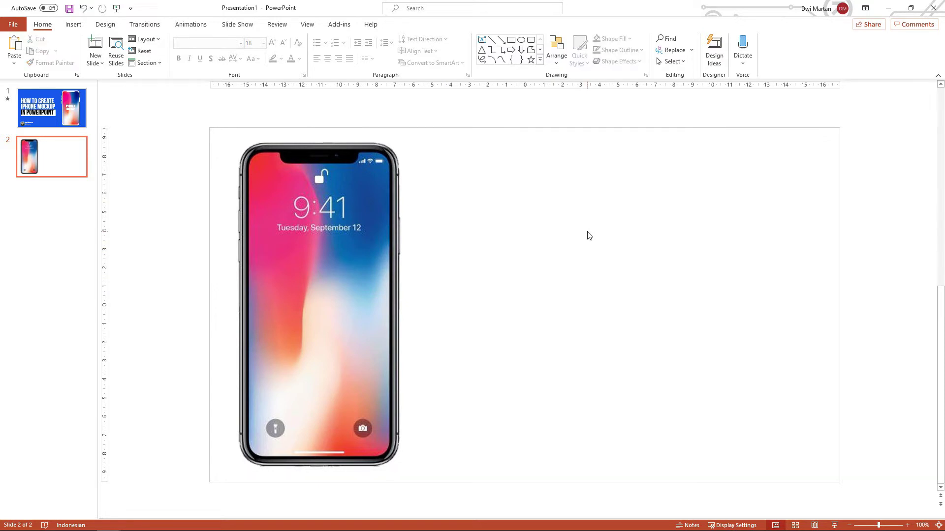
{"action": "left_click", "coordinate": [303, 219]}
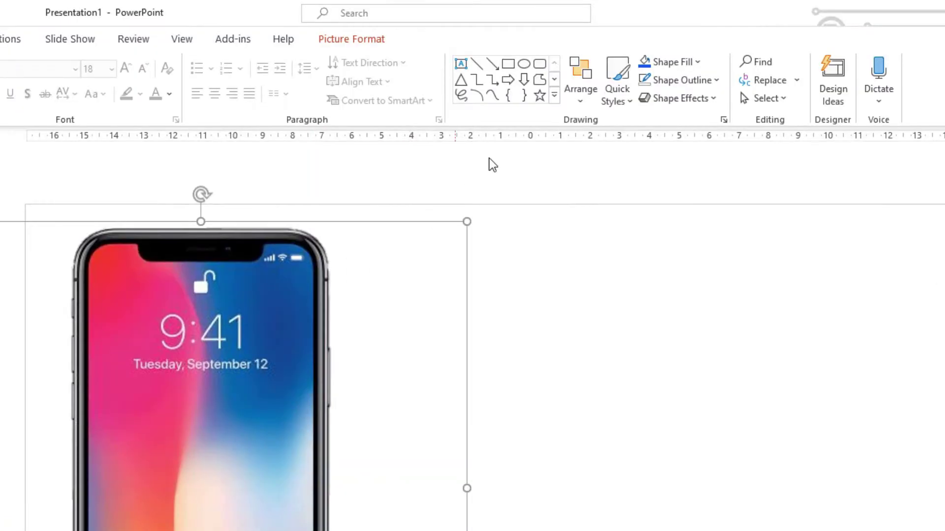
{"action": "left_click", "coordinate": [539, 64]}
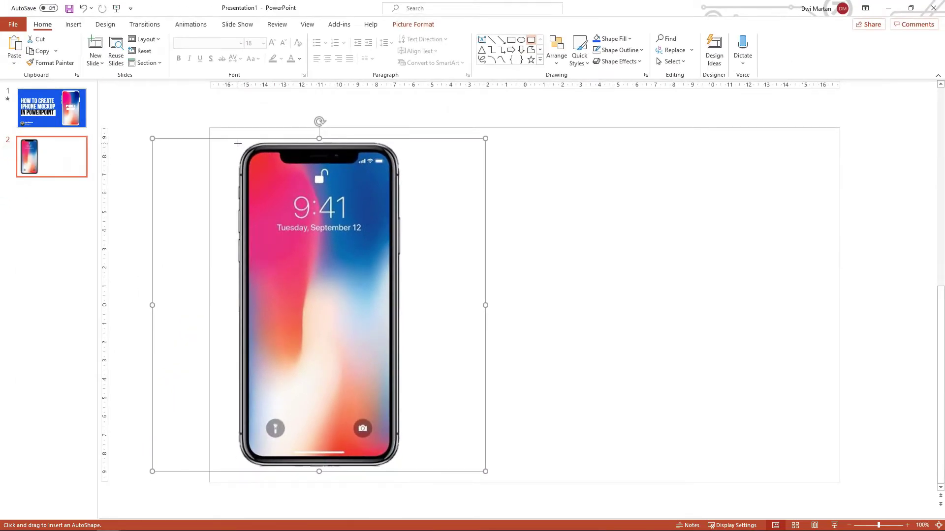
Step: Draw a phone-sized rounded rectangle, move it right, and stack a Ctrl+D copy resized to the screen on it
{"action": "left_click_drag", "start_coordinate": [238, 143], "coordinate": [396, 464]}
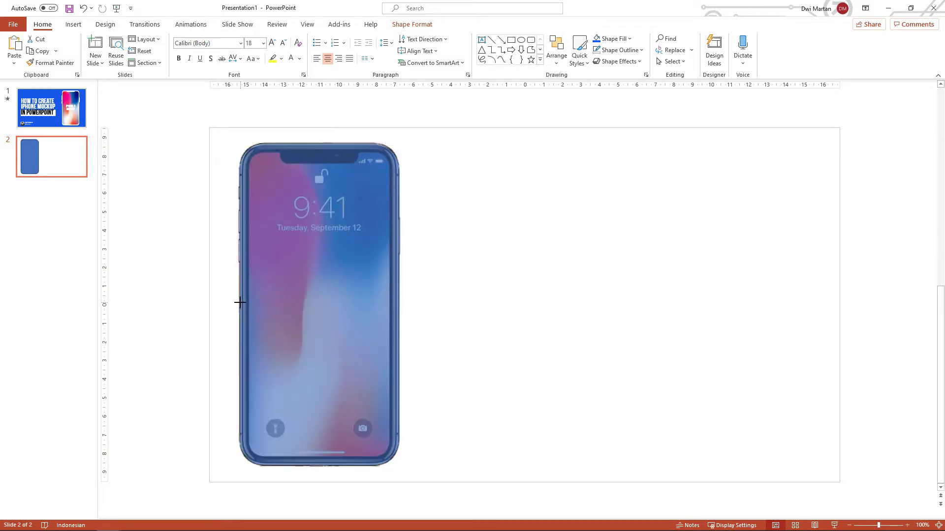
{"action": "mouse_move", "coordinate": [312, 303]}
{"action": "left_mouse_down"}
{"action": "mouse_move", "coordinate": [624, 284]}
{"action": "mouse_move", "coordinate": [626, 242]}
{"action": "left_mouse_up"}
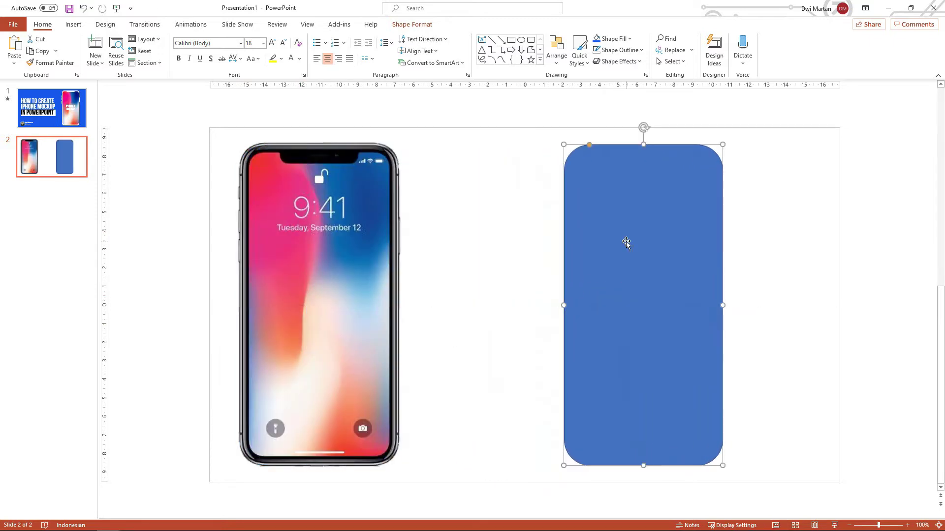
{"action": "key", "text": "ctrl+d"}
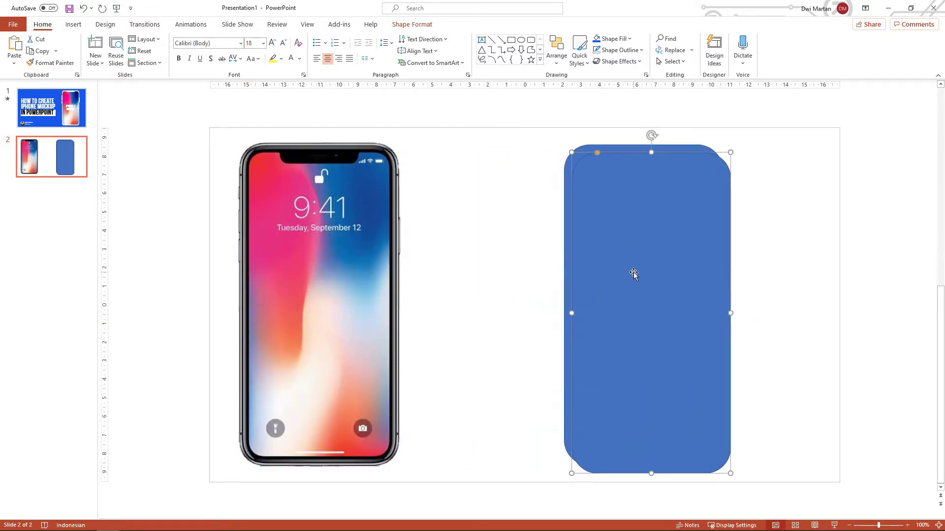
{"action": "left_click_drag", "start_coordinate": [633, 274], "coordinate": [305, 264]}
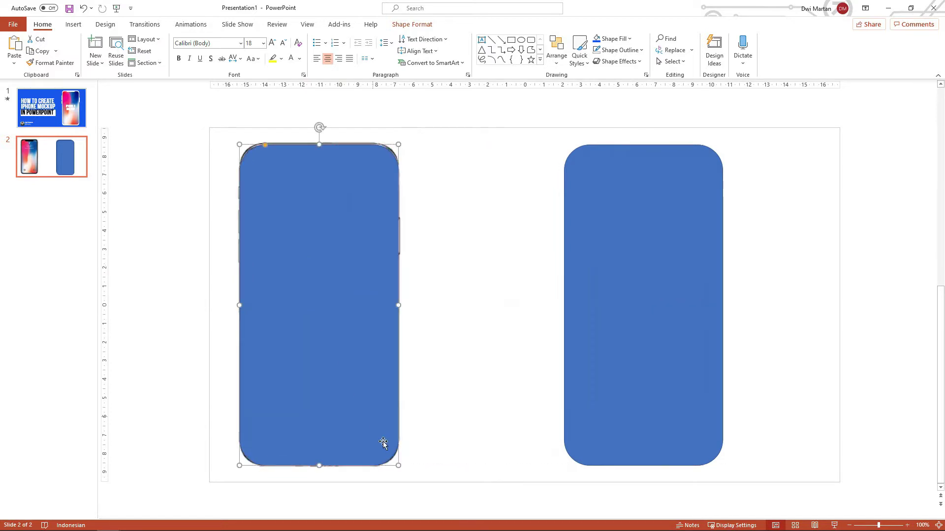
{"action": "left_click_drag", "start_coordinate": [397, 462], "coordinate": [388, 446]}
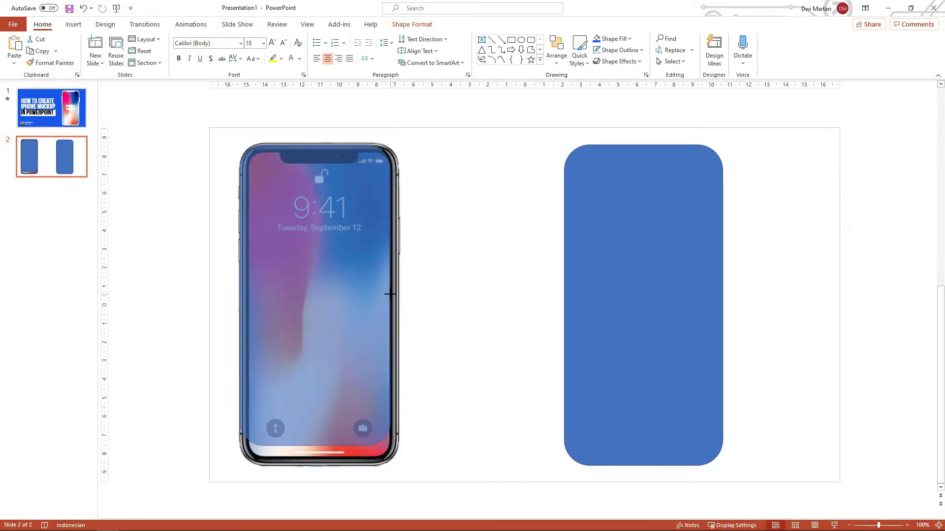
{"action": "left_click_drag", "start_coordinate": [239, 144], "coordinate": [248, 152]}
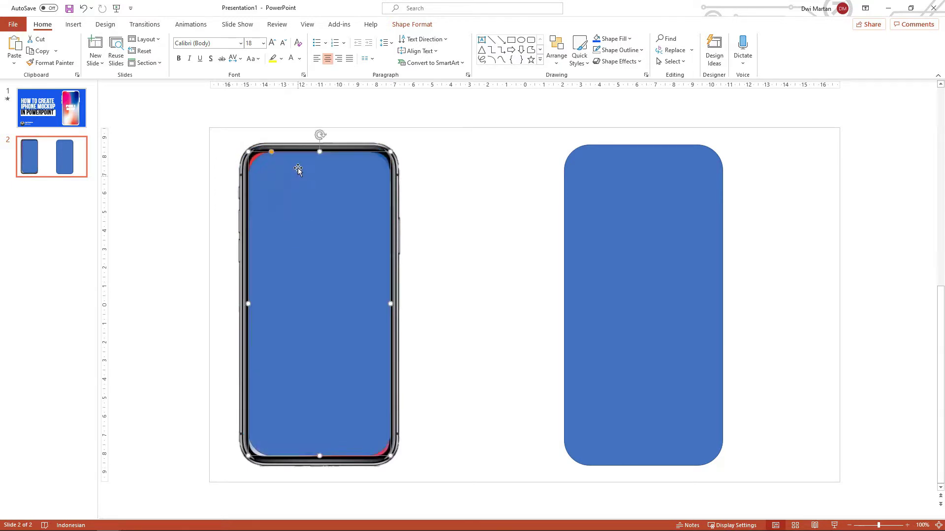
{"action": "left_click_drag", "start_coordinate": [320, 445], "coordinate": [320, 457]}
{"action": "left_click_drag", "start_coordinate": [305, 321], "coordinate": [470, 322]}
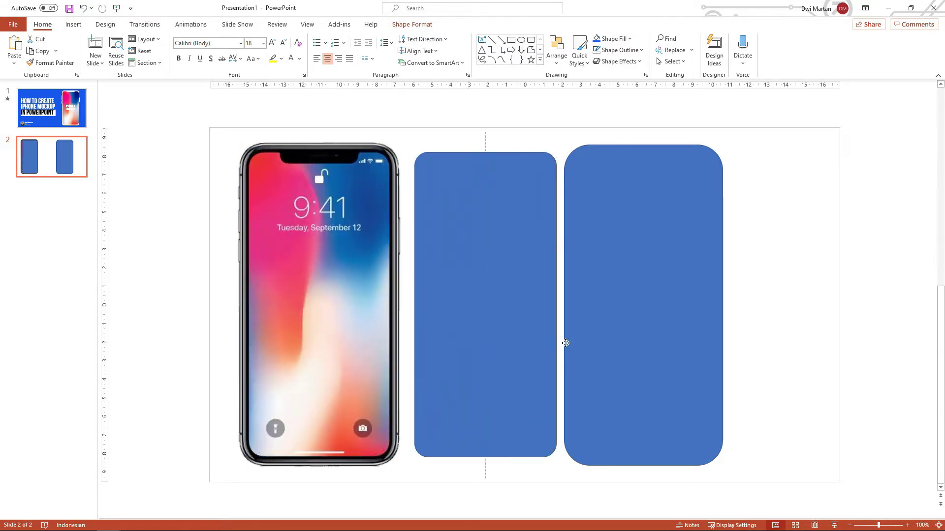
{"action": "key", "text": "Delete"}
{"action": "left_click", "coordinate": [623, 337]}
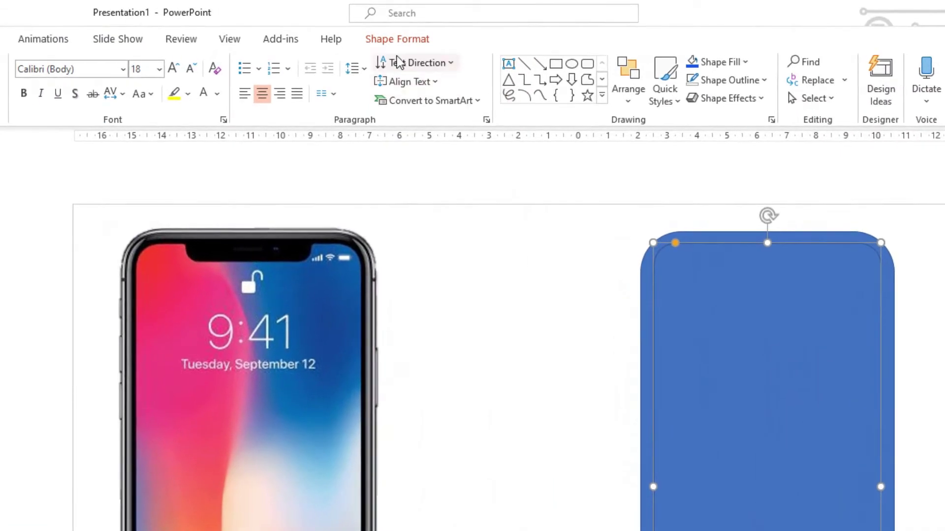
Step: Fill the inner screen-sized shape orange
{"action": "left_click", "coordinate": [391, 36]}
{"action": "left_click", "coordinate": [320, 63]}
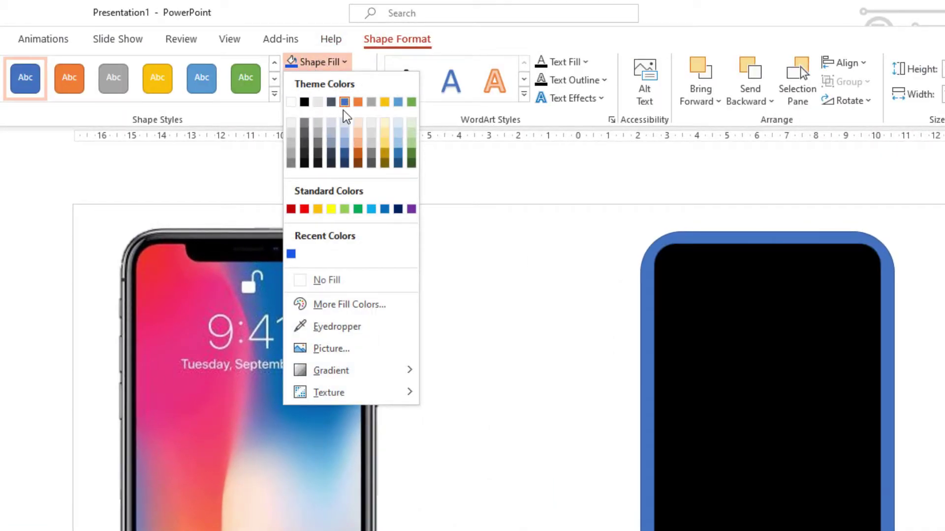
{"action": "left_click", "coordinate": [357, 102]}
{"action": "left_click", "coordinate": [574, 375]}
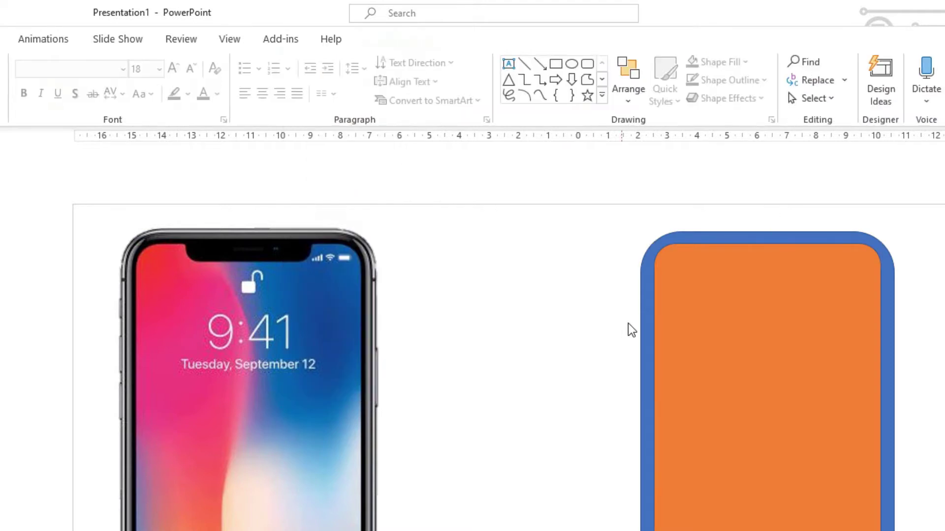
Step: Fill the back phone-body shape with the recent bright blue swatch
{"action": "left_click", "coordinate": [641, 316]}
{"action": "left_click", "coordinate": [352, 63]}
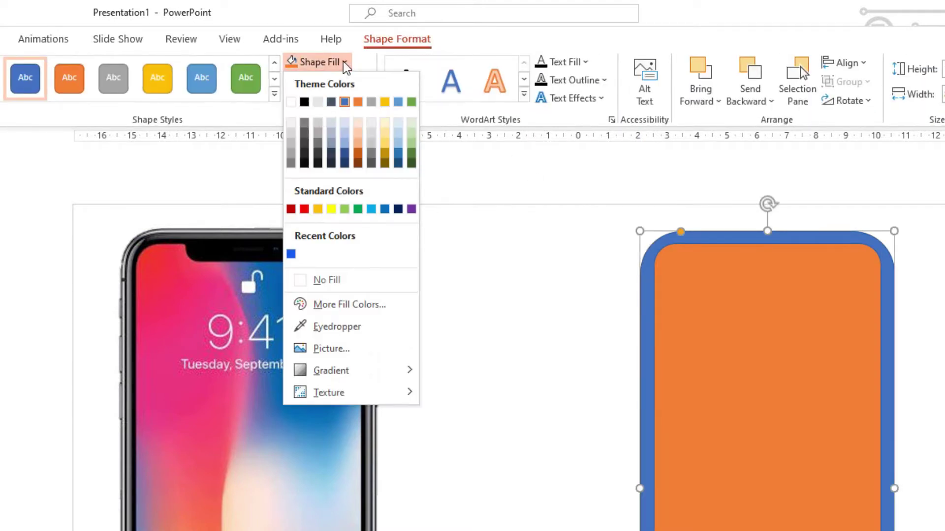
{"action": "left_click", "coordinate": [291, 253]}
{"action": "left_click", "coordinate": [586, 326]}
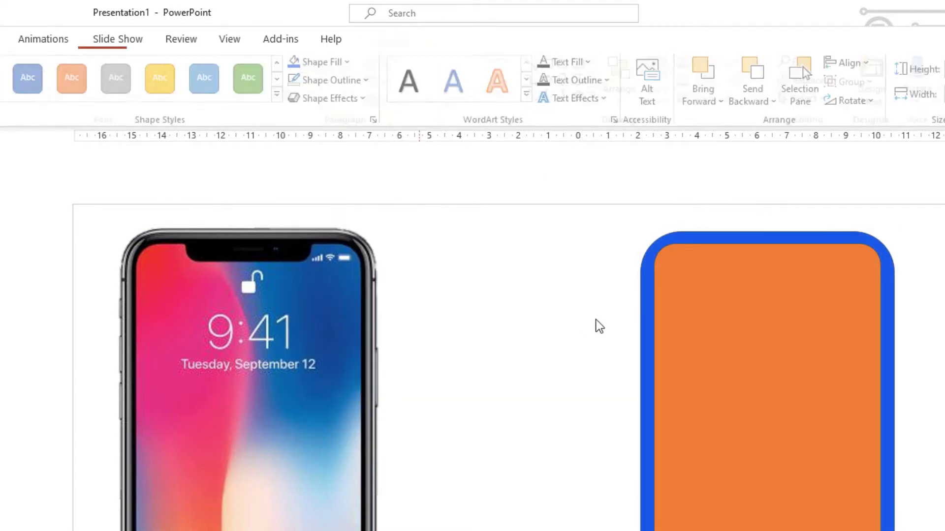
{"action": "left_click", "coordinate": [640, 317]}
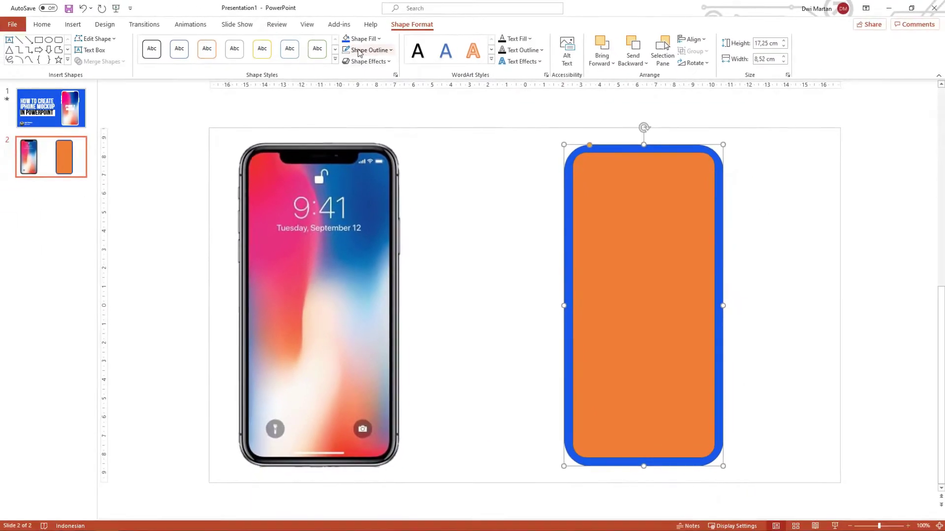
{"action": "left_click", "coordinate": [496, 194]}
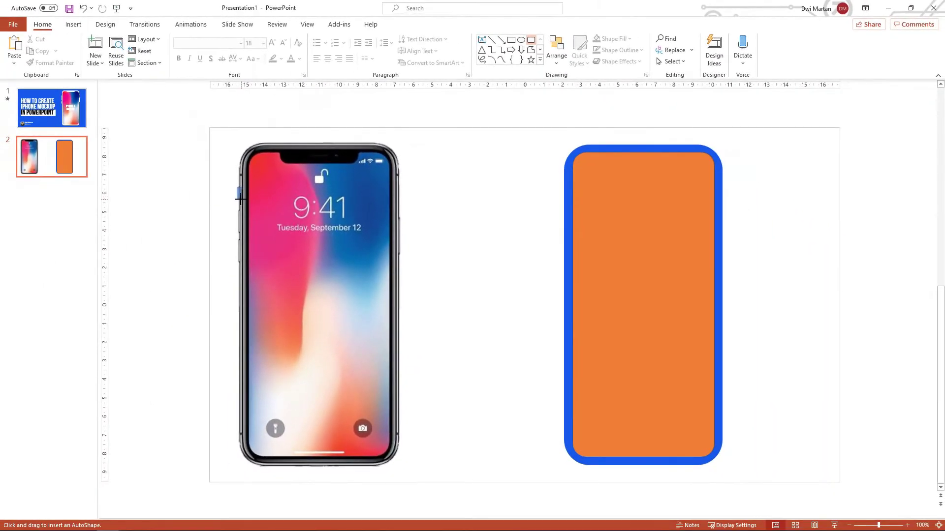
Step: Draw a small blue side button on the phone's left edge and duplicate it into three stacked buttons
{"action": "left_click_drag", "start_coordinate": [237, 188], "coordinate": [241, 200]}
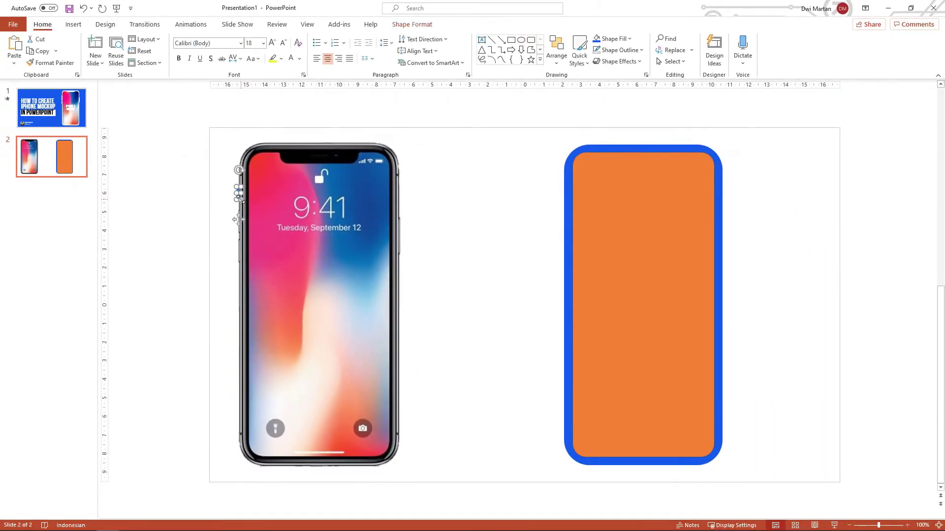
{"action": "scroll", "coordinate": [240, 196], "scroll_direction": "up", "scroll_amount": 10, "text": "ctrl"}
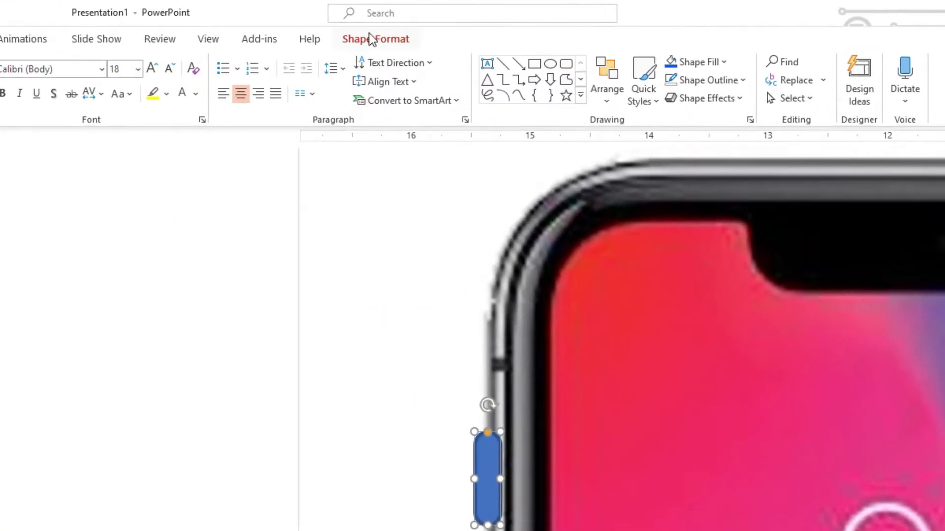
{"action": "left_click", "coordinate": [412, 24]}
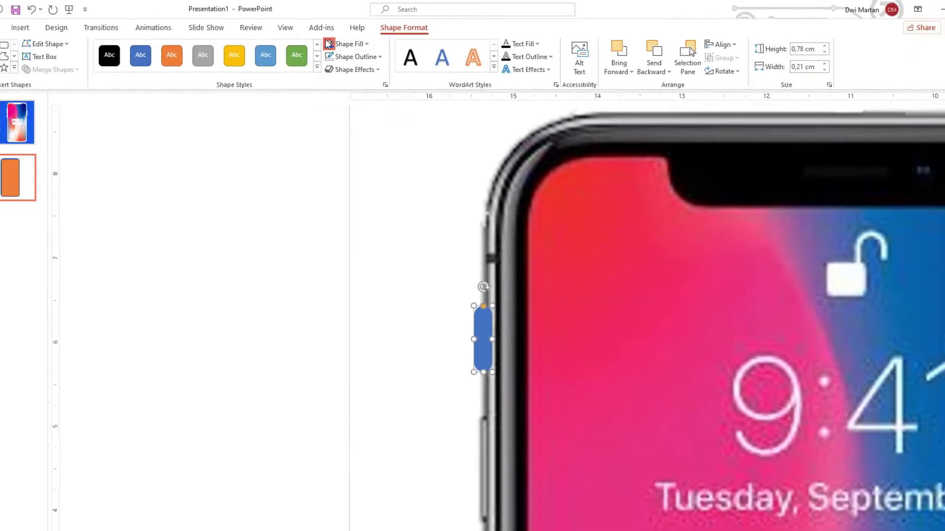
{"action": "key", "text": "ctrl+d"}
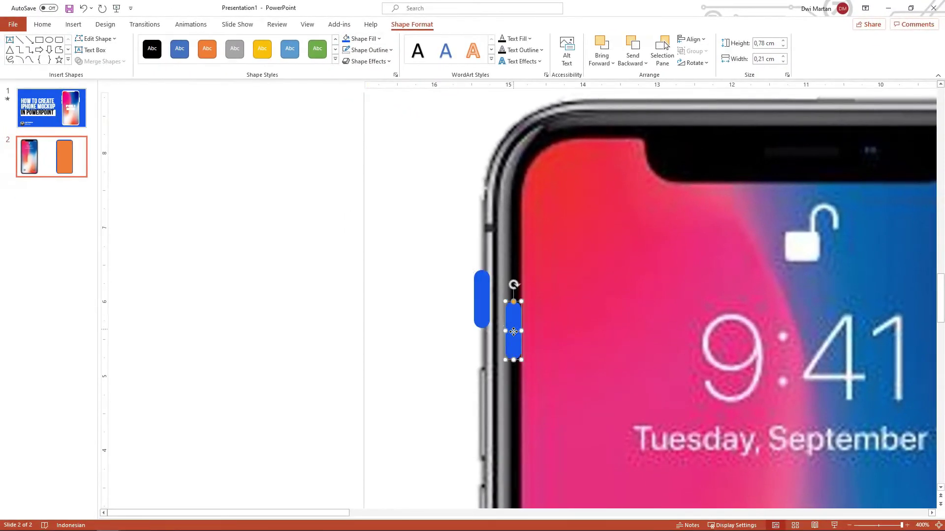
{"action": "left_click_drag", "start_coordinate": [513, 332], "coordinate": [484, 395]}
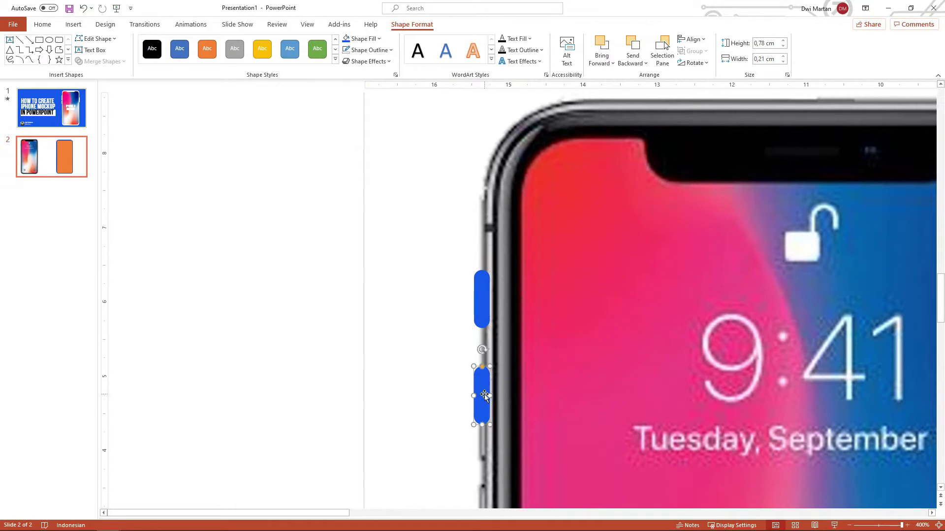
{"action": "left_click_drag", "start_coordinate": [484, 394], "coordinate": [484, 462]}
{"action": "scroll", "coordinate": [524, 431], "scroll_direction": "down", "scroll_amount": 1}
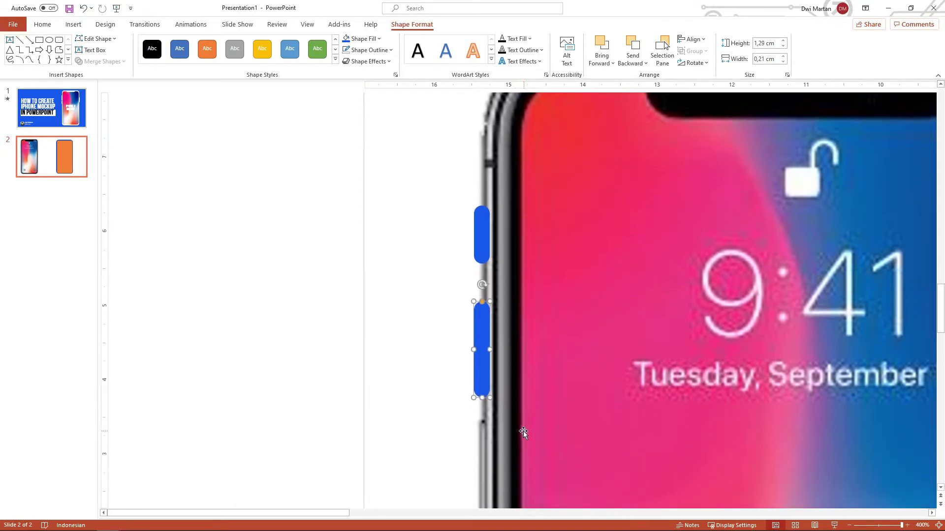
{"action": "key", "text": "ctrl+d"}
{"action": "scroll", "coordinate": [522, 431], "scroll_direction": "down", "scroll_amount": 1}
{"action": "left_click_drag", "start_coordinate": [483, 382], "coordinate": [488, 403]}
{"action": "scroll", "coordinate": [542, 384], "scroll_direction": "down", "scroll_amount": 2}
{"action": "scroll", "coordinate": [570, 367], "scroll_direction": "down", "scroll_amount": 1}
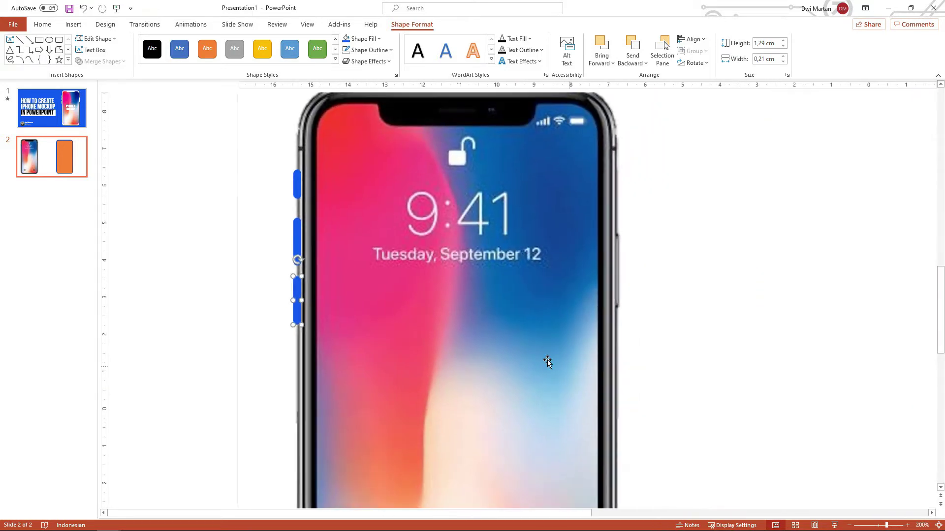
Step: Copy a side button to the phone's right edge and lengthen it to 2.04 cm
{"action": "key", "text": "ctrl+d"}
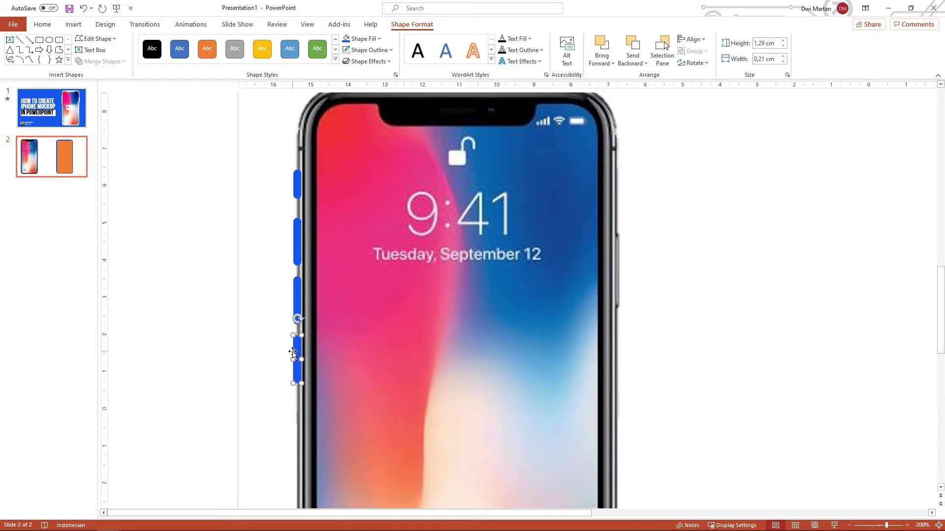
{"action": "mouse_move", "coordinate": [300, 354]}
{"action": "left_mouse_down"}
{"action": "mouse_move", "coordinate": [443, 296]}
{"action": "mouse_move", "coordinate": [617, 251]}
{"action": "left_mouse_up"}
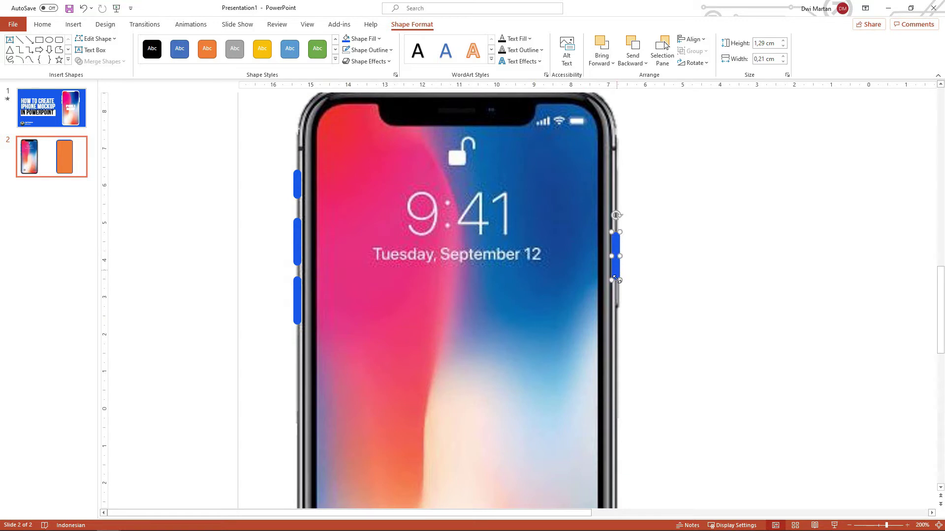
{"action": "scroll", "coordinate": [622, 282], "scroll_direction": "up", "scroll_amount": 5}
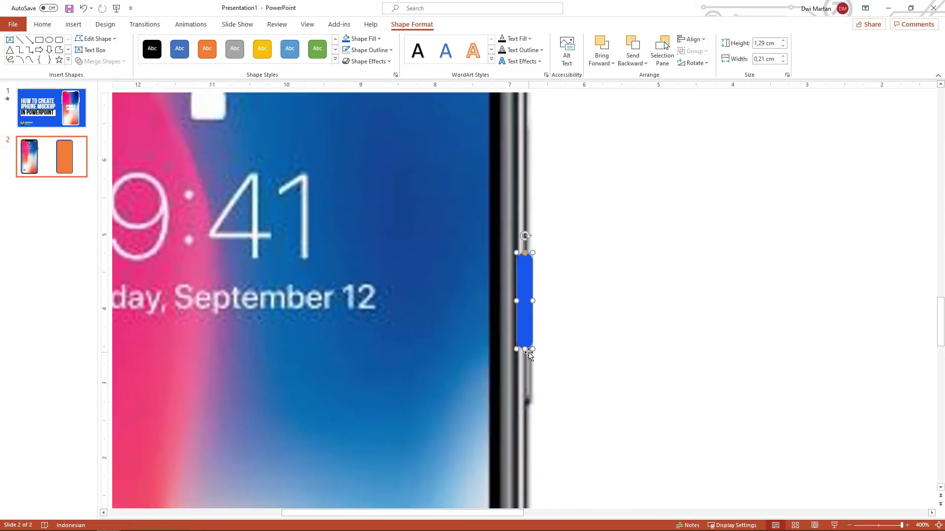
{"action": "left_click_drag", "start_coordinate": [525, 350], "coordinate": [529, 405]}
{"action": "scroll", "coordinate": [437, 345], "scroll_direction": "down", "scroll_amount": 8}
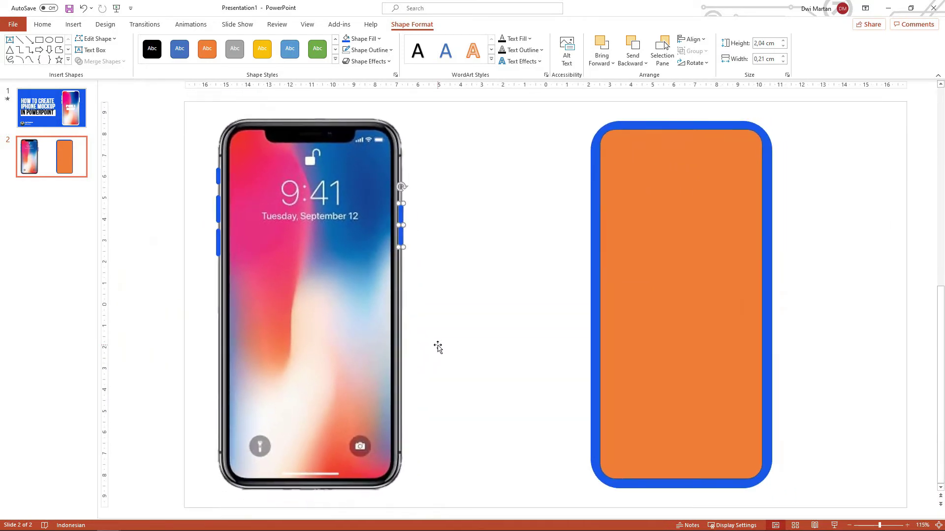
Step: Cover the phone's notch with a fully rounded blue rectangle, about 1.07 cm by 4.27 cm
{"action": "left_click", "coordinate": [297, 149]}
{"action": "scroll", "coordinate": [297, 149], "scroll_direction": "up", "scroll_amount": 5}
{"action": "scroll", "coordinate": [431, 149], "scroll_direction": "up", "scroll_amount": 2}
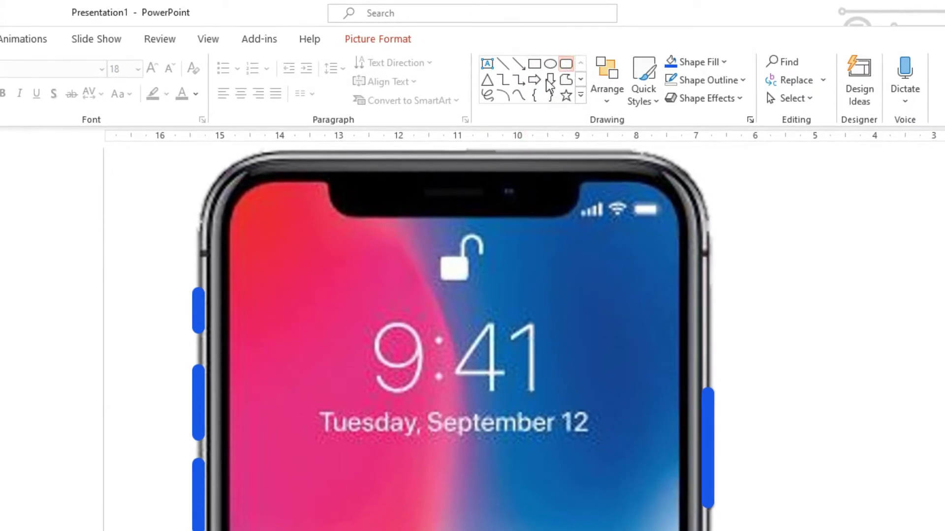
{"action": "left_click", "coordinate": [565, 65]}
{"action": "left_click_drag", "start_coordinate": [328, 175], "coordinate": [579, 221]}
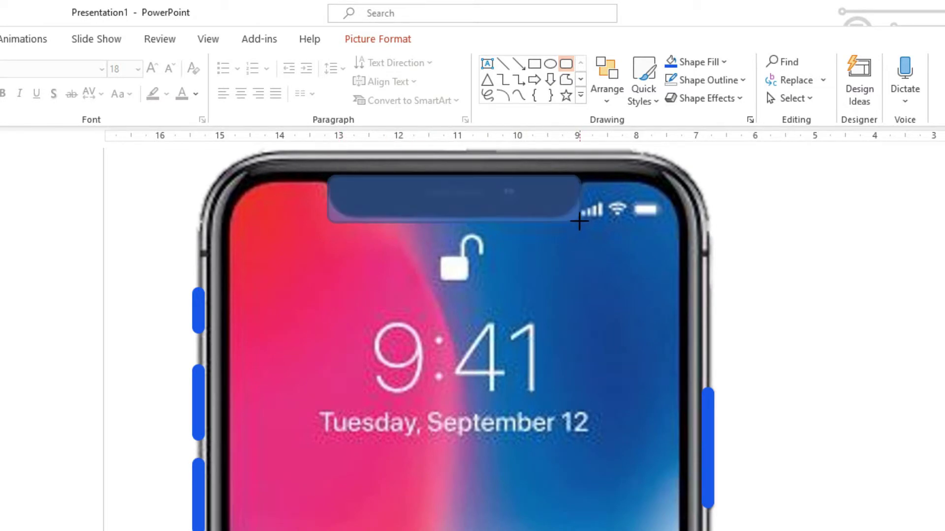
{"action": "left_click_drag", "start_coordinate": [579, 222], "coordinate": [579, 221]}
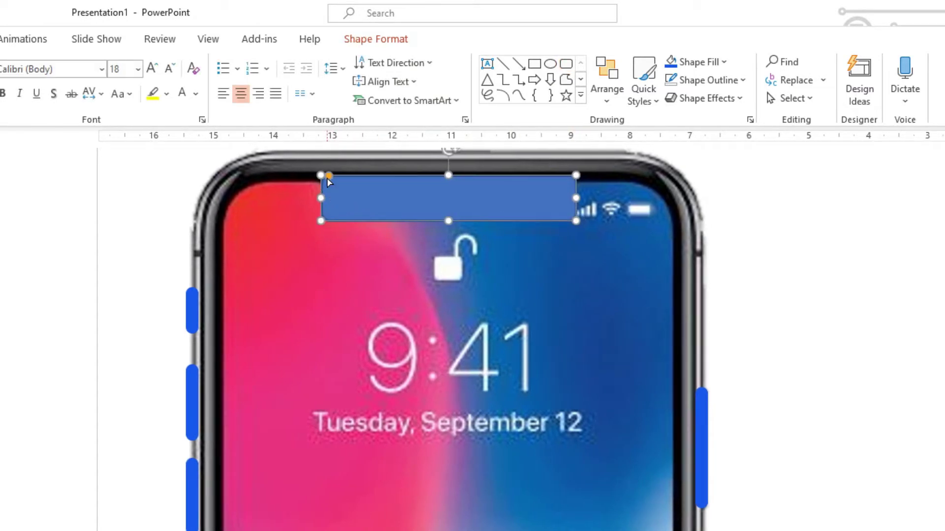
{"action": "left_click_drag", "start_coordinate": [329, 176], "coordinate": [368, 192]}
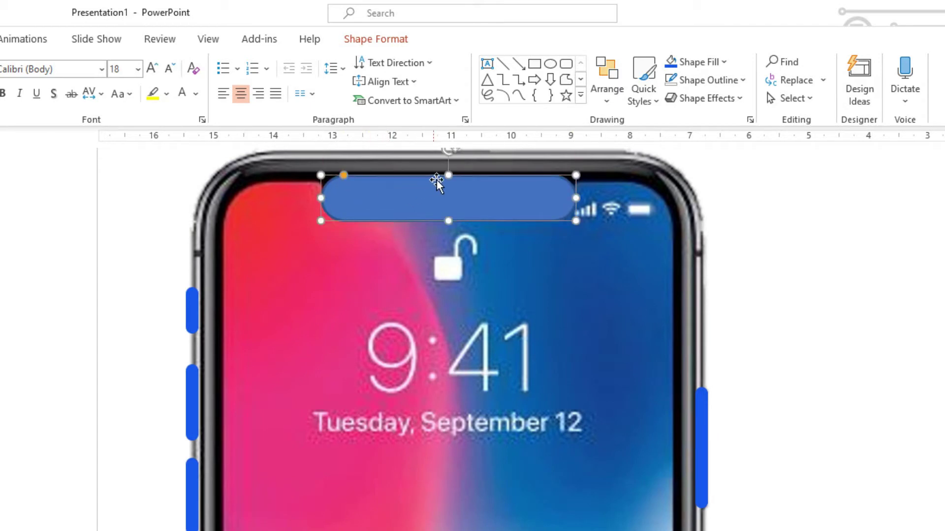
{"action": "left_click_drag", "start_coordinate": [447, 173], "coordinate": [442, 150]}
{"action": "left_click_drag", "start_coordinate": [439, 211], "coordinate": [439, 216]}
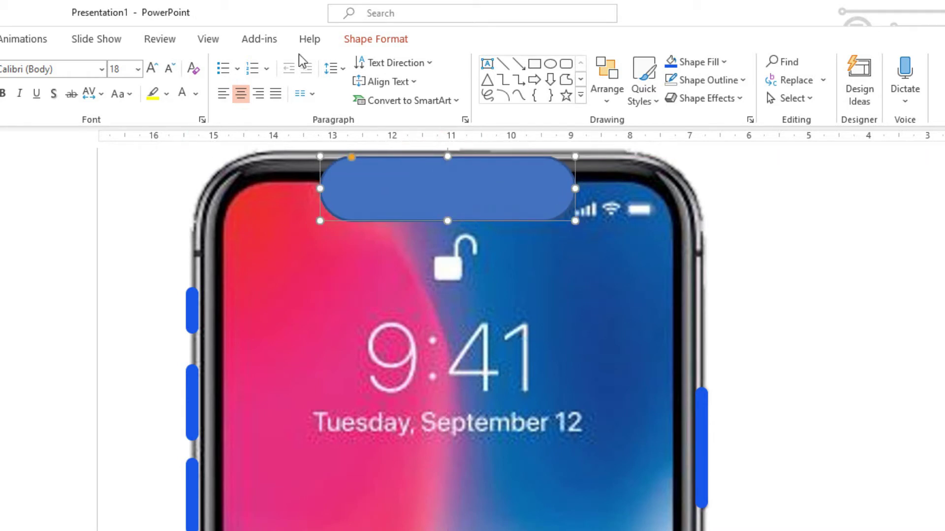
{"action": "left_click", "coordinate": [375, 38]}
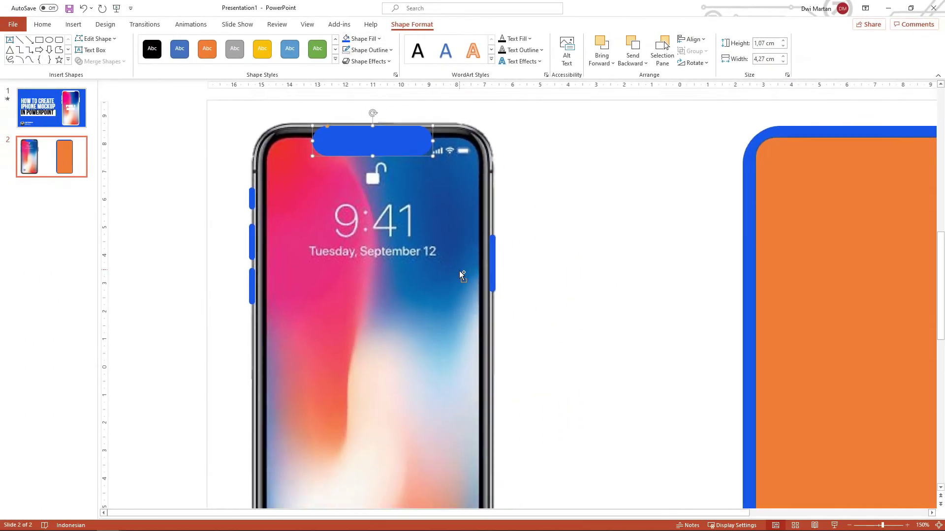
Step: Select the notch plus the side buttons and drag them onto the right-hand blue-and-orange phone shape
{"action": "scroll", "coordinate": [462, 276], "scroll_direction": "down", "scroll_amount": 3}
{"action": "left_click", "coordinate": [227, 217], "text": "shift"}
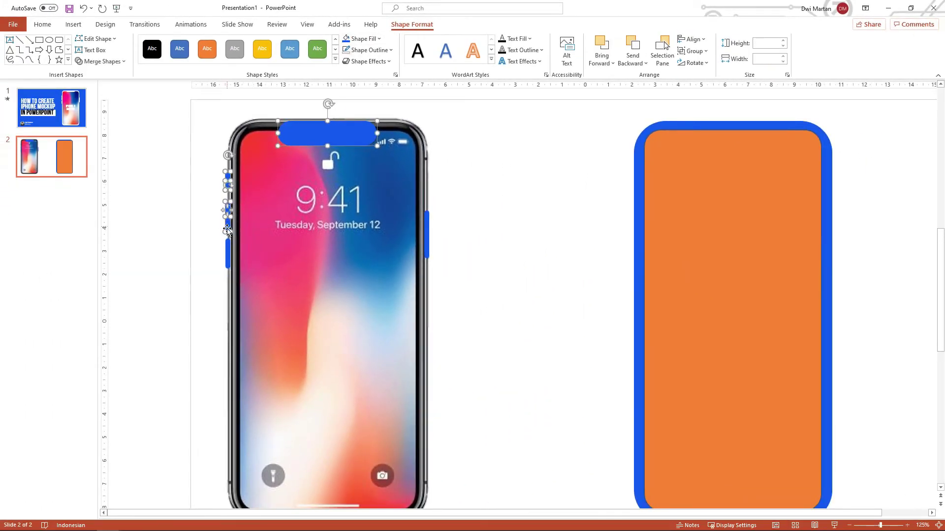
{"action": "left_click", "coordinate": [226, 255], "text": "shift"}
{"action": "left_click", "coordinate": [425, 240], "text": "shift"}
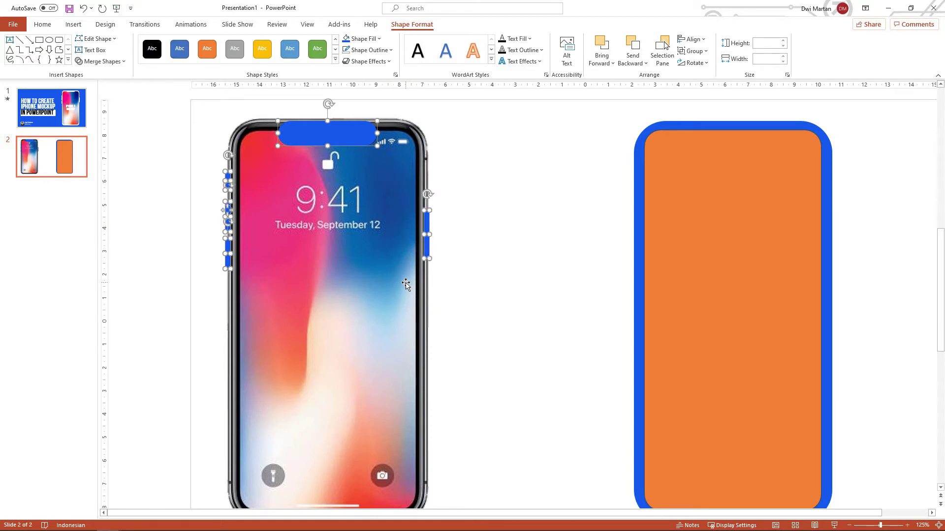
{"action": "mouse_move", "coordinate": [428, 246]}
{"action": "left_mouse_down"}
{"action": "mouse_move", "coordinate": [833, 249]}
{"action": "mouse_move", "coordinate": [825, 255]}
{"action": "left_mouse_up"}
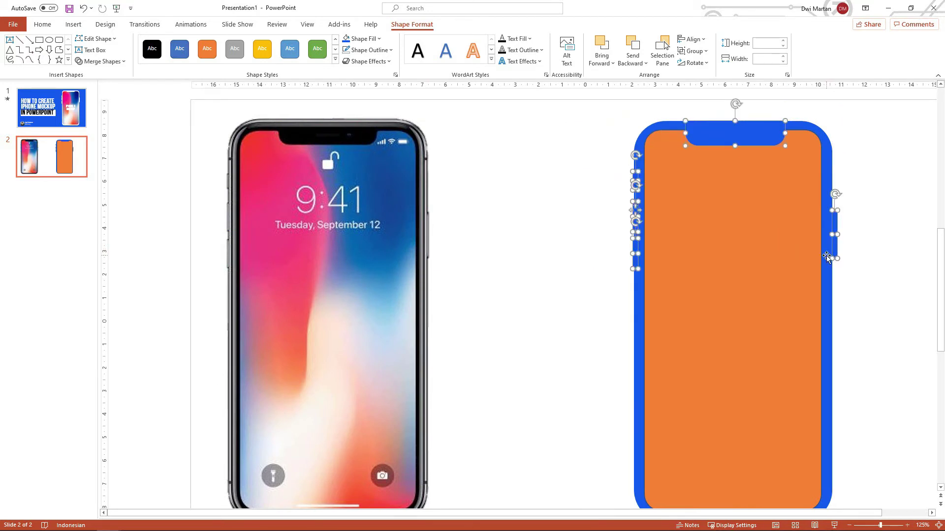
{"action": "left_click", "coordinate": [901, 321]}
{"action": "scroll", "coordinate": [866, 214], "scroll_direction": "down", "scroll_amount": 1}
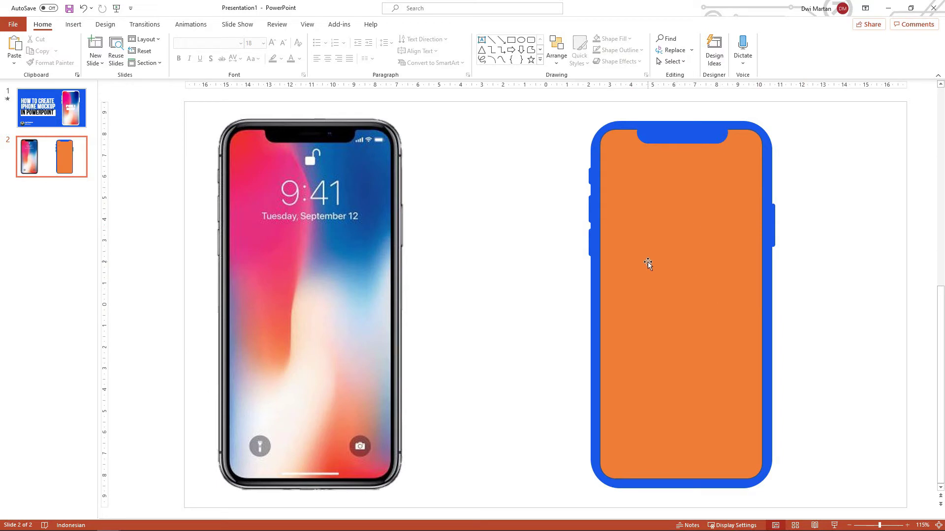
Step: Select the blue body and orange screen, then apply Merge Shapes > Subtract
{"action": "left_click", "coordinate": [592, 384]}
{"action": "left_click", "coordinate": [565, 355]}
{"action": "left_click", "coordinate": [609, 124]}
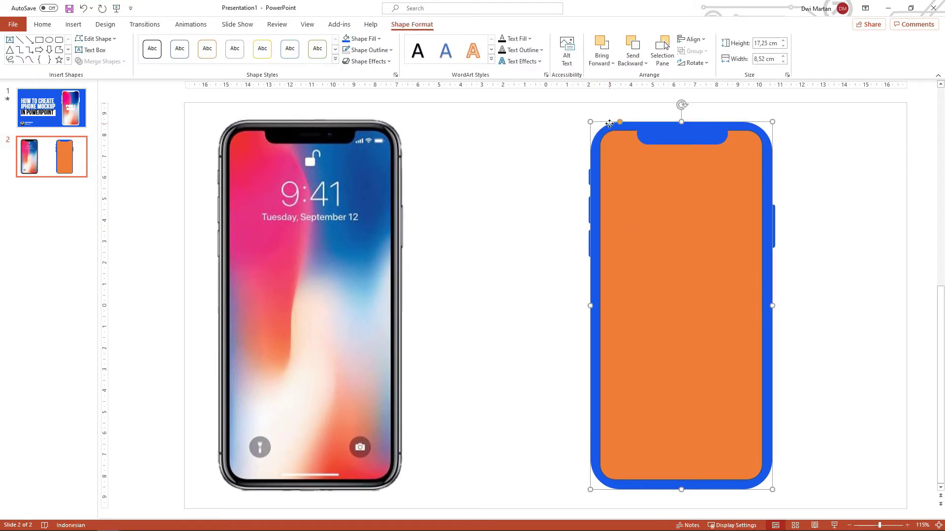
{"action": "left_click", "coordinate": [648, 270], "text": "shift"}
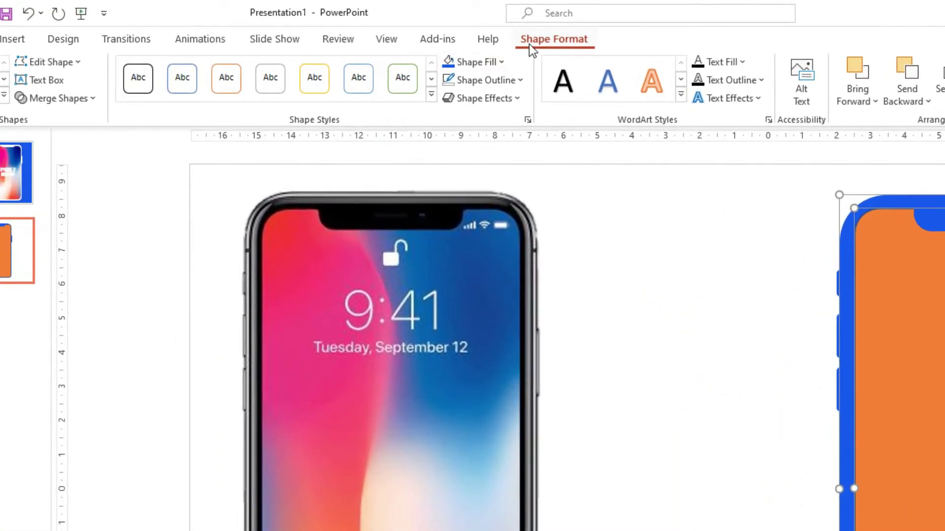
{"action": "left_click", "coordinate": [79, 101]}
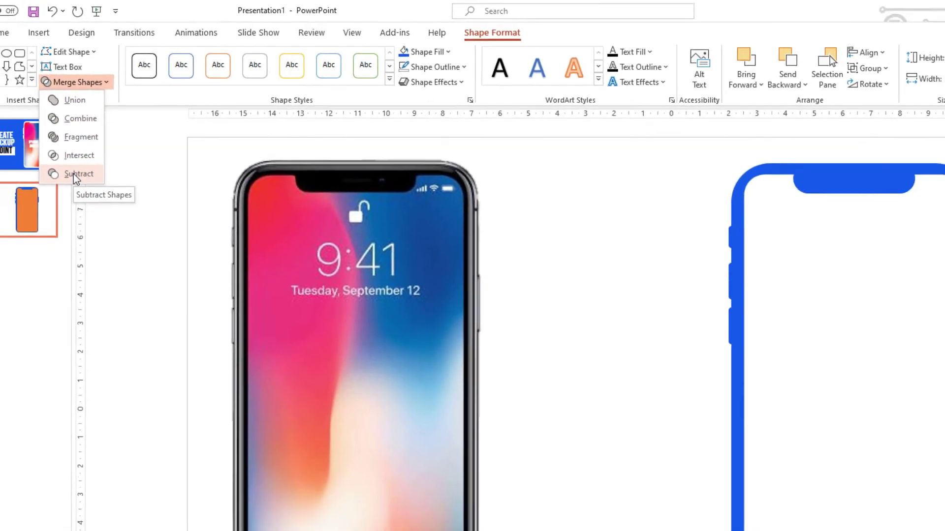
{"action": "left_click", "coordinate": [59, 208]}
{"action": "left_click", "coordinate": [483, 249]}
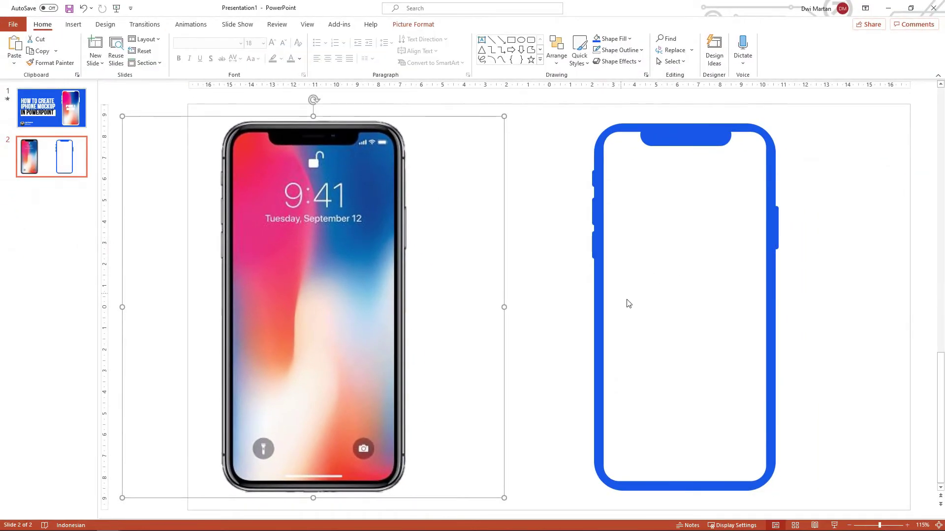
{"action": "left_click", "coordinate": [821, 275]}
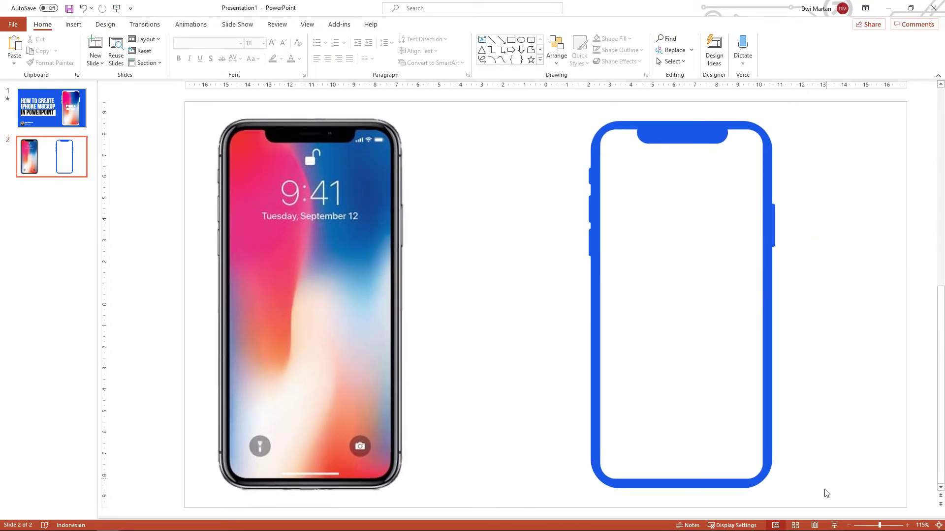
Step: Marquee-select the frame, notch and buttons, group them, and move the group beside the picture
{"action": "left_click_drag", "start_coordinate": [826, 494], "coordinate": [552, 109]}
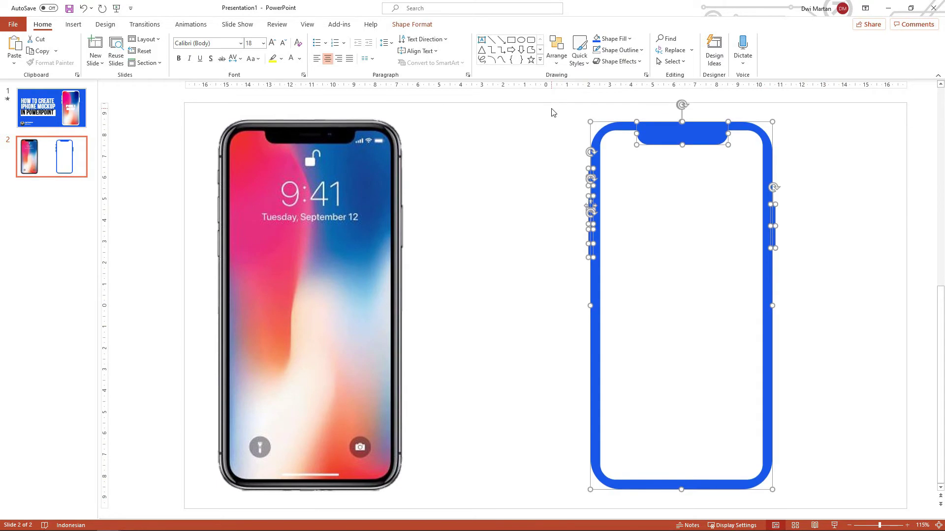
{"action": "right_click", "coordinate": [598, 186]}
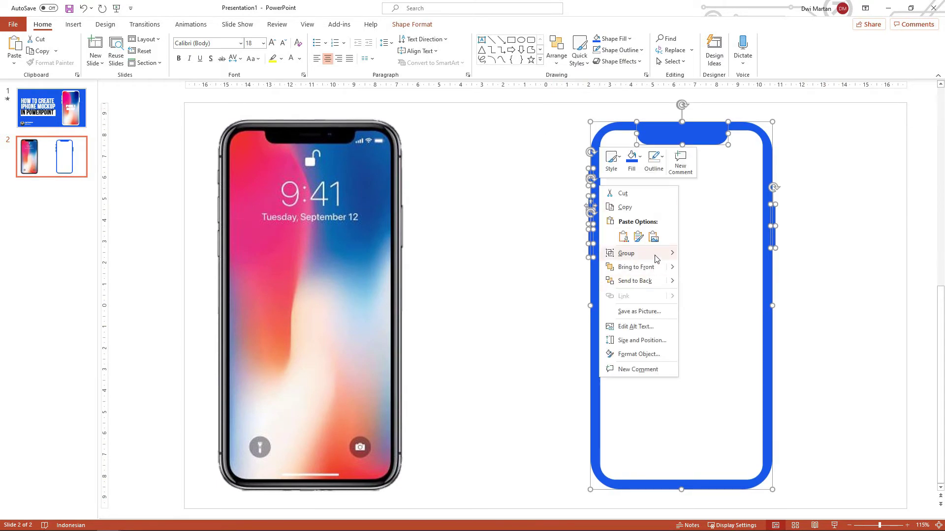
{"action": "left_click", "coordinate": [716, 255]}
{"action": "mouse_move", "coordinate": [605, 244]}
{"action": "left_mouse_down"}
{"action": "mouse_move", "coordinate": [366, 238]}
{"action": "mouse_move", "coordinate": [799, 209]}
{"action": "left_mouse_up"}
{"action": "left_click", "coordinate": [793, 228]}
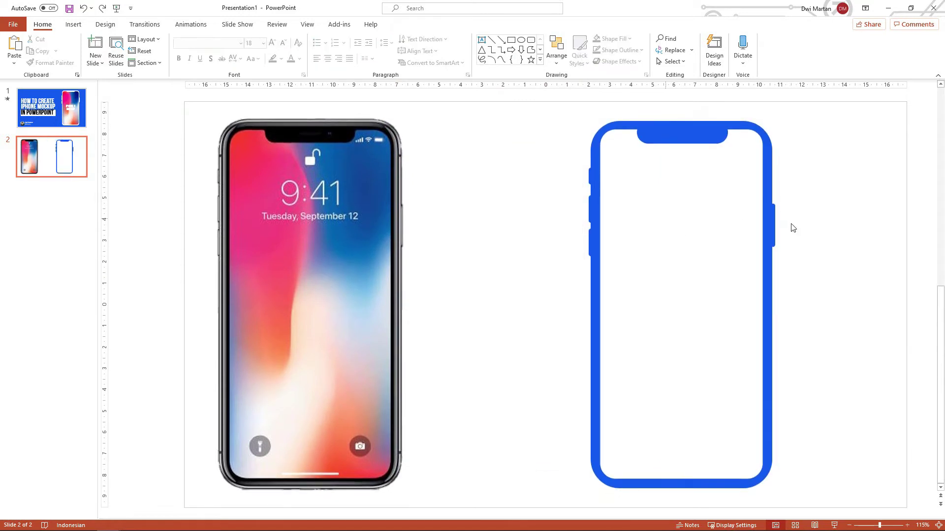
{"action": "left_click", "coordinate": [600, 243]}
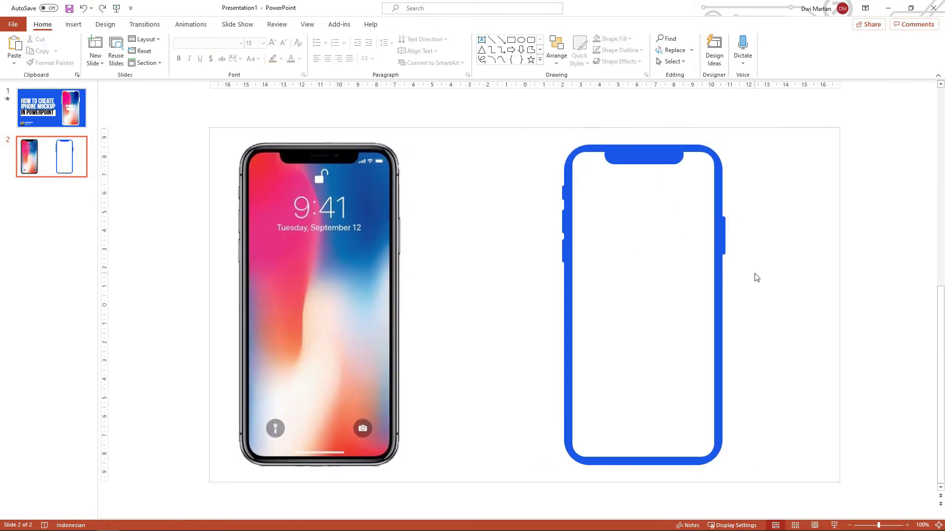
Step: Draw a rounded rectangle filling the phone frame's screen area and align its side edges
{"action": "left_click", "coordinate": [512, 39]}
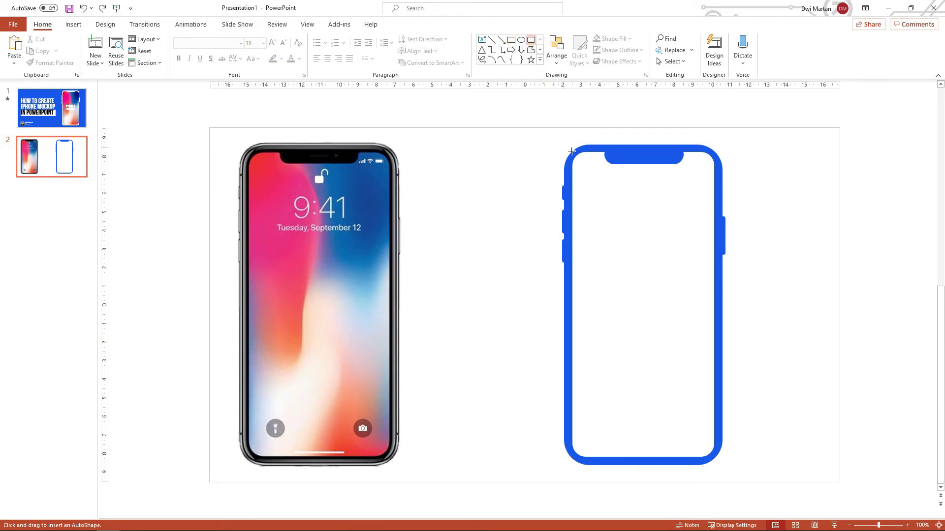
{"action": "left_click_drag", "start_coordinate": [569, 150], "coordinate": [718, 462]}
{"action": "left_click_drag", "start_coordinate": [565, 306], "coordinate": [570, 305]}
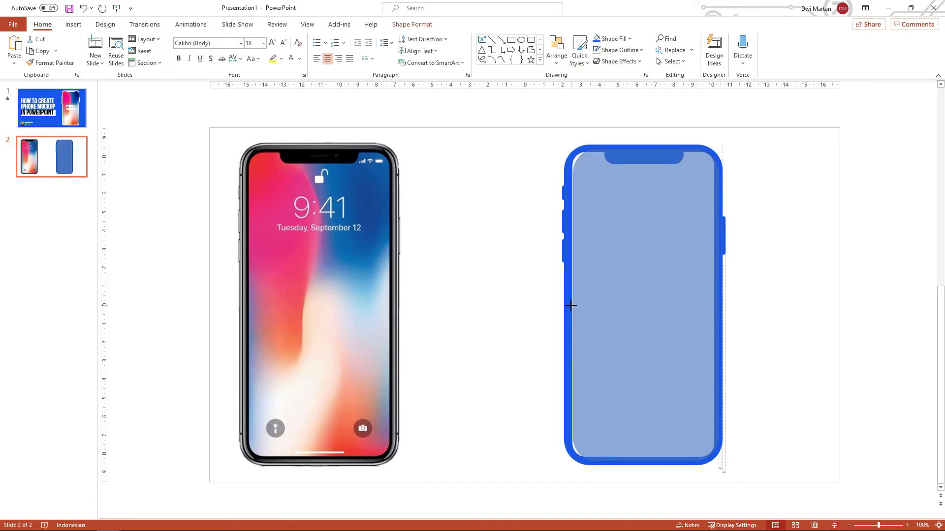
{"action": "left_click_drag", "start_coordinate": [570, 305], "coordinate": [568, 306]}
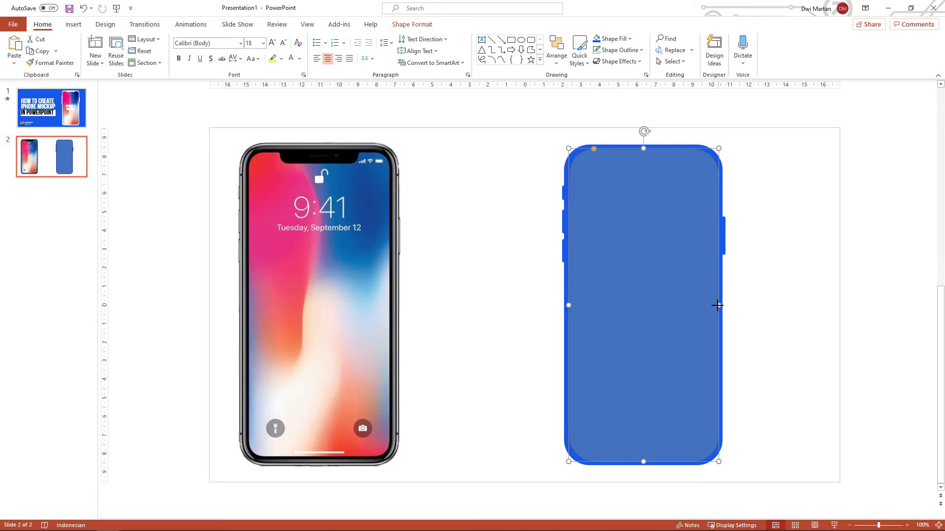
{"action": "left_click_drag", "start_coordinate": [718, 305], "coordinate": [719, 306]}
Step: Tweak the rectangle's corner rounding and size, move it right of the frame, and go to slide 1
{"action": "left_click_drag", "start_coordinate": [591, 152], "coordinate": [583, 149]}
{"action": "left_click_drag", "start_coordinate": [718, 305], "coordinate": [717, 306]}
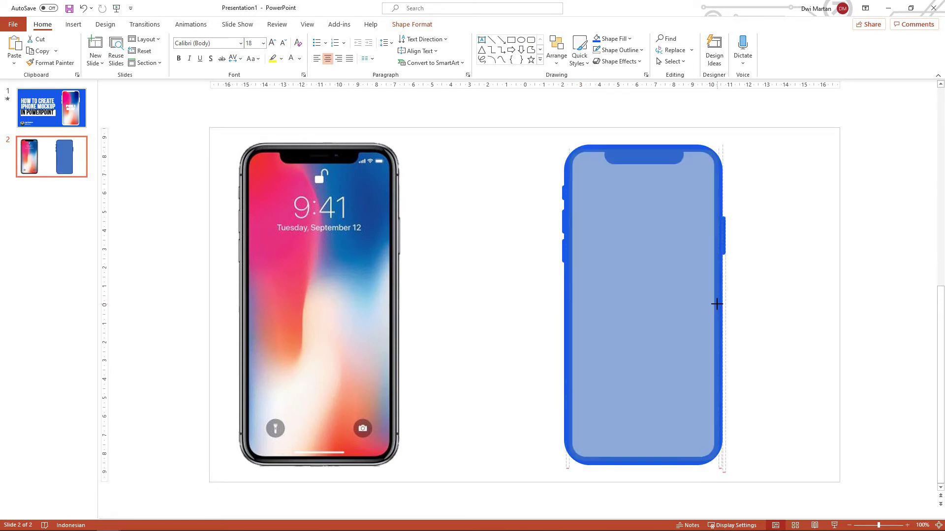
{"action": "left_click_drag", "start_coordinate": [583, 149], "coordinate": [591, 147]}
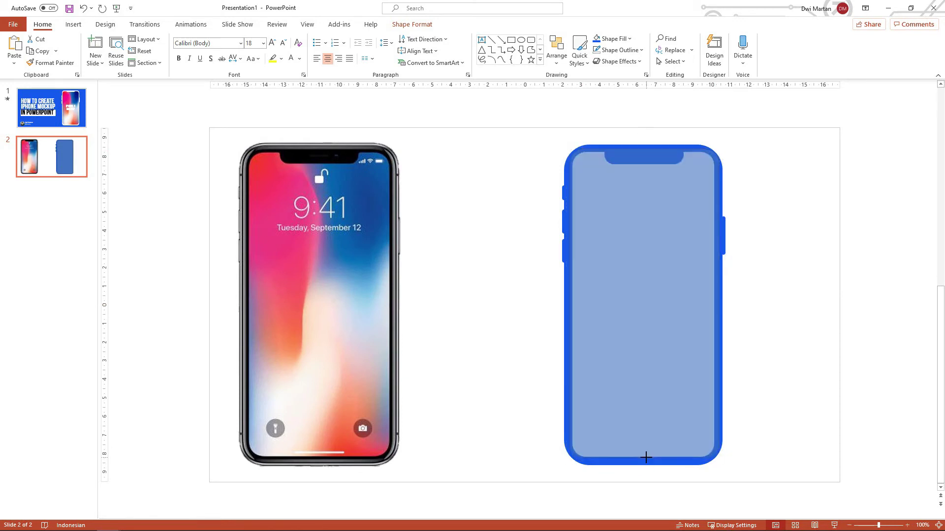
{"action": "left_click_drag", "start_coordinate": [650, 300], "coordinate": [844, 300]}
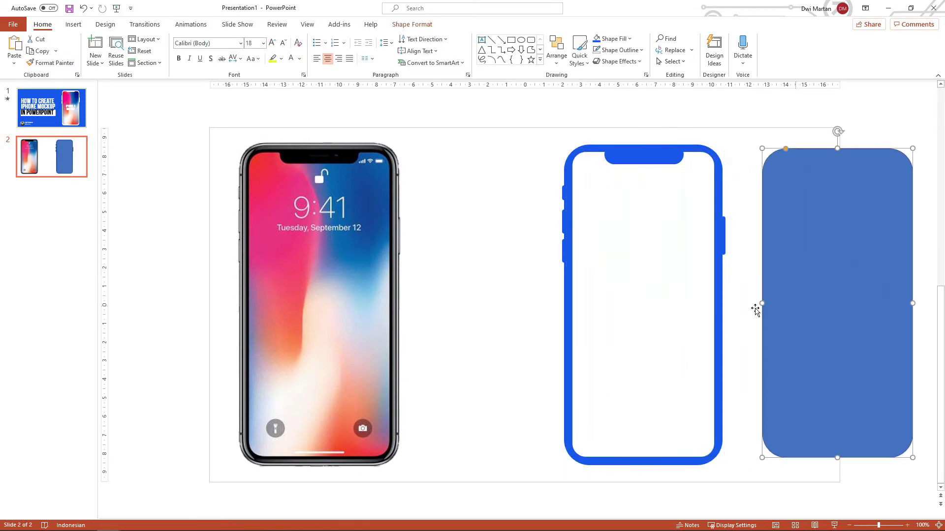
{"action": "left_click", "coordinate": [87, 120]}
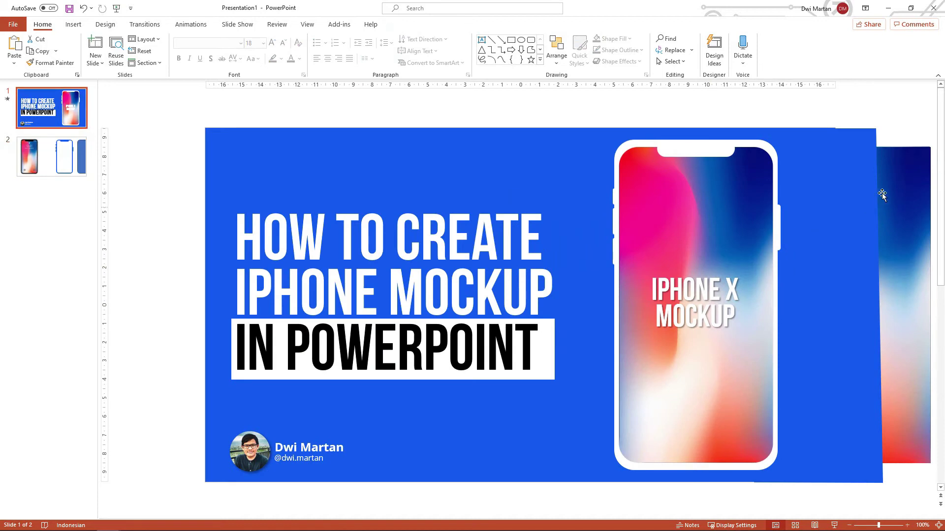
Step: Copy the gradient wallpaper image from slide 1 and paste it onto slide 2 beside the shapes
{"action": "left_click", "coordinate": [891, 192]}
{"action": "scroll", "coordinate": [885, 225], "scroll_direction": "down", "scroll_amount": 2}
{"action": "scroll", "coordinate": [812, 266], "scroll_direction": "down", "scroll_amount": 1}
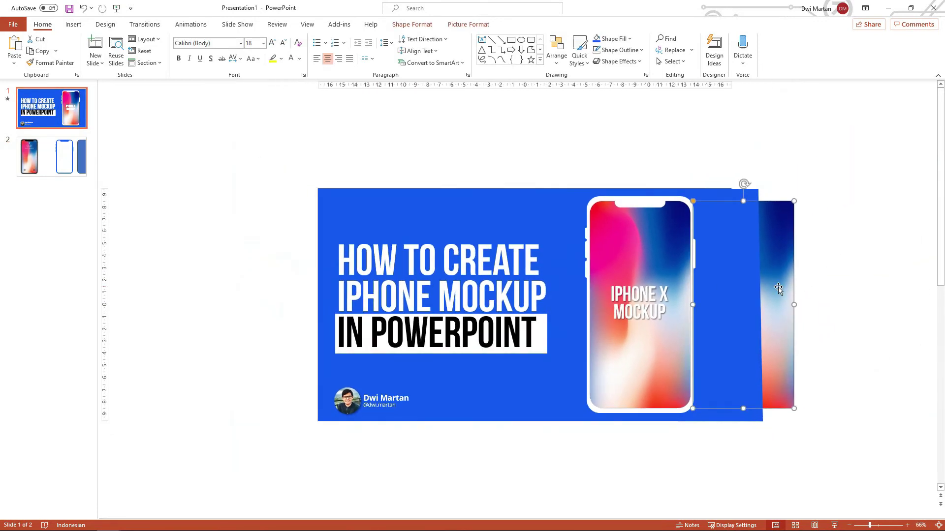
{"action": "key", "text": "ctrl+c"}
{"action": "left_click", "coordinate": [59, 163]}
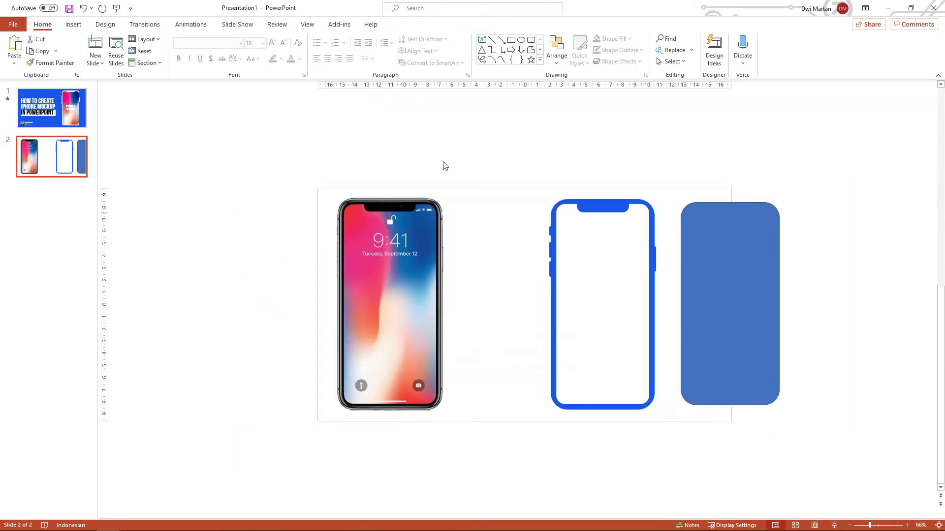
{"action": "key", "text": "ctrl+v"}
{"action": "left_click_drag", "start_coordinate": [746, 295], "coordinate": [851, 294]}
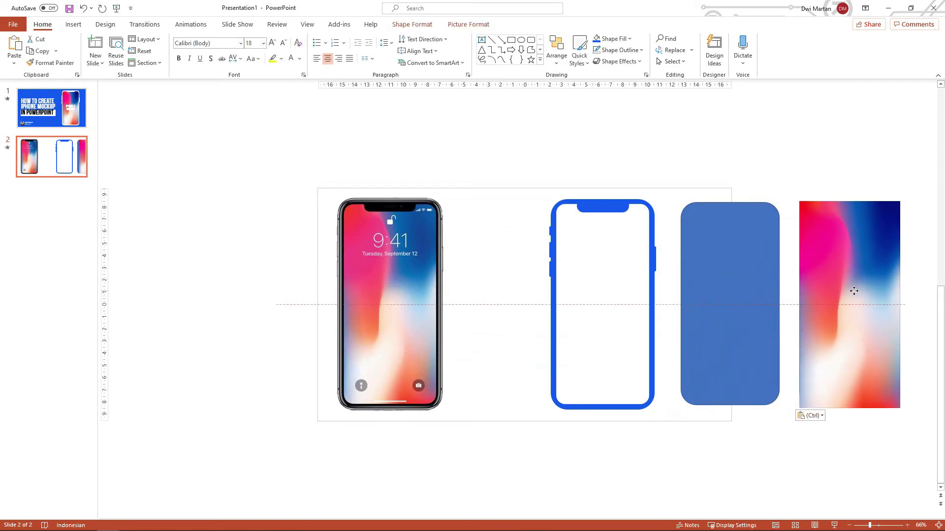
{"action": "scroll", "coordinate": [844, 280], "scroll_direction": "up", "scroll_amount": 3}
Step: Give the blue rounded rectangle a picture fill from the clipboard's gradient image in Format Shape
{"action": "left_click", "coordinate": [645, 276]}
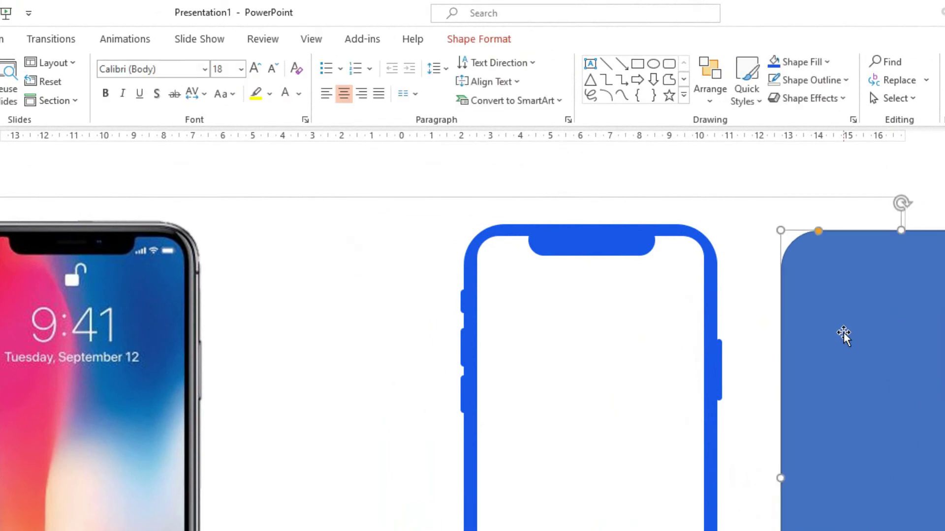
{"action": "left_click", "coordinate": [470, 39]}
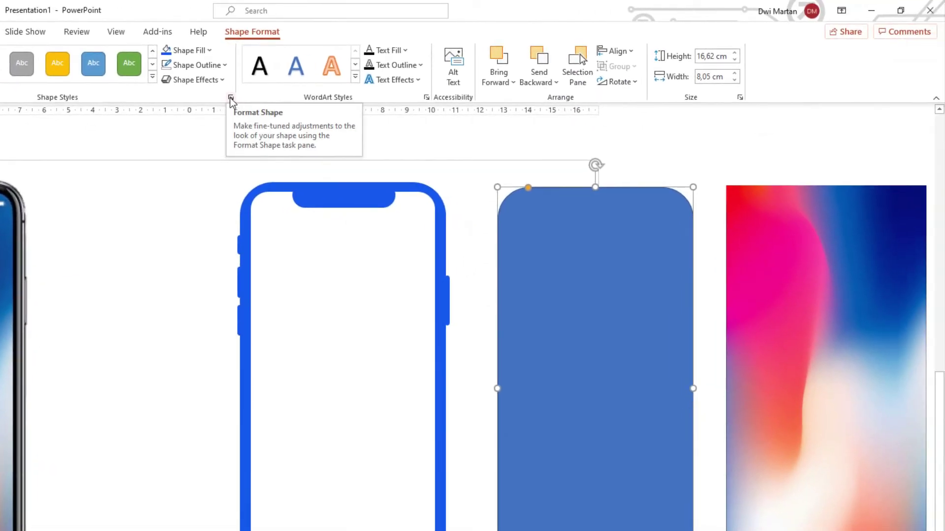
{"action": "left_click", "coordinate": [254, 100]}
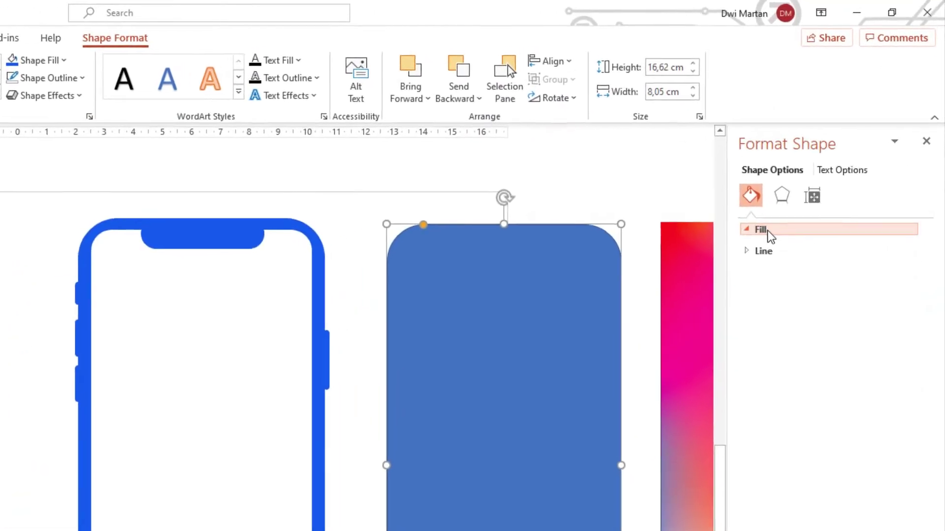
{"action": "left_click", "coordinate": [793, 193]}
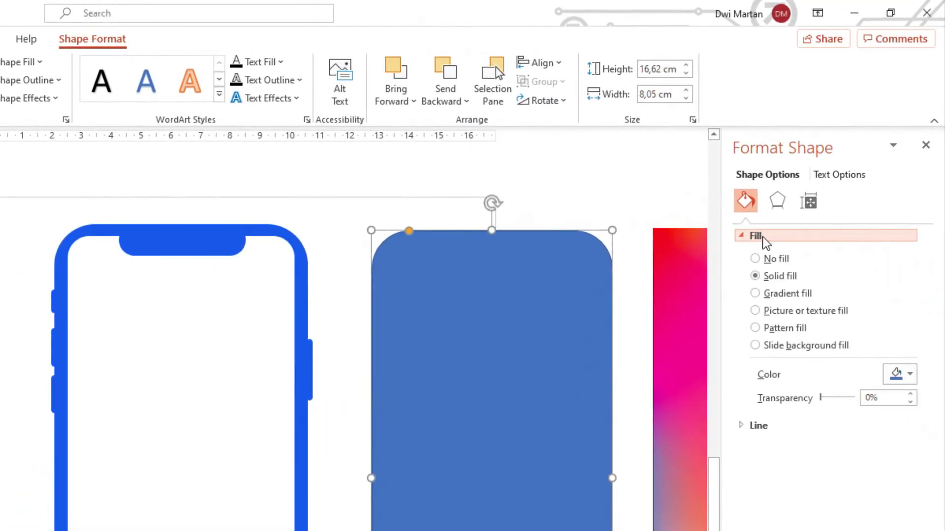
{"action": "left_click", "coordinate": [786, 314]}
{"action": "left_click", "coordinate": [836, 392]}
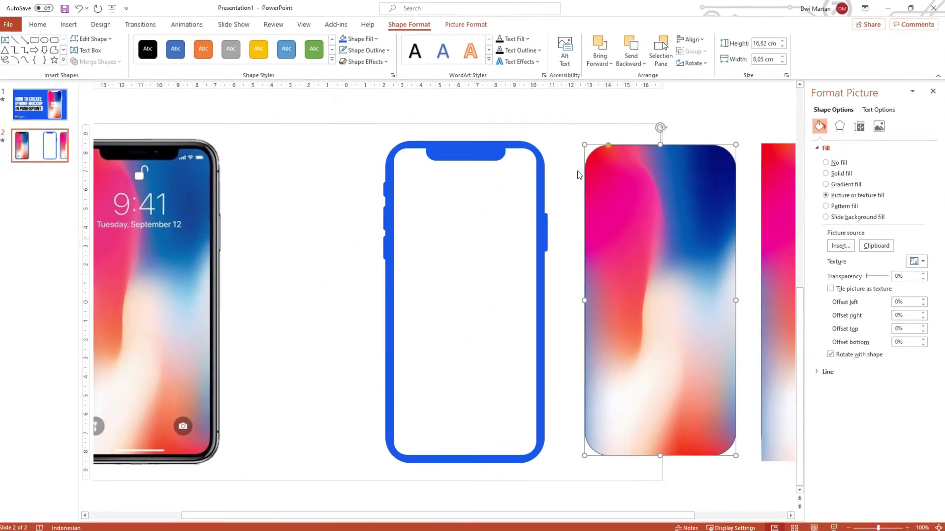
{"action": "left_click", "coordinate": [579, 175]}
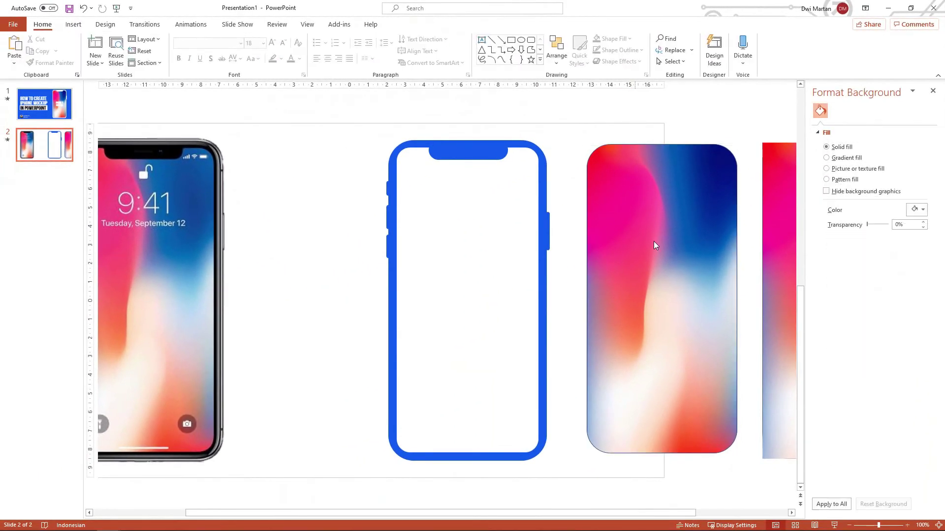
{"action": "left_click", "coordinate": [620, 206]}
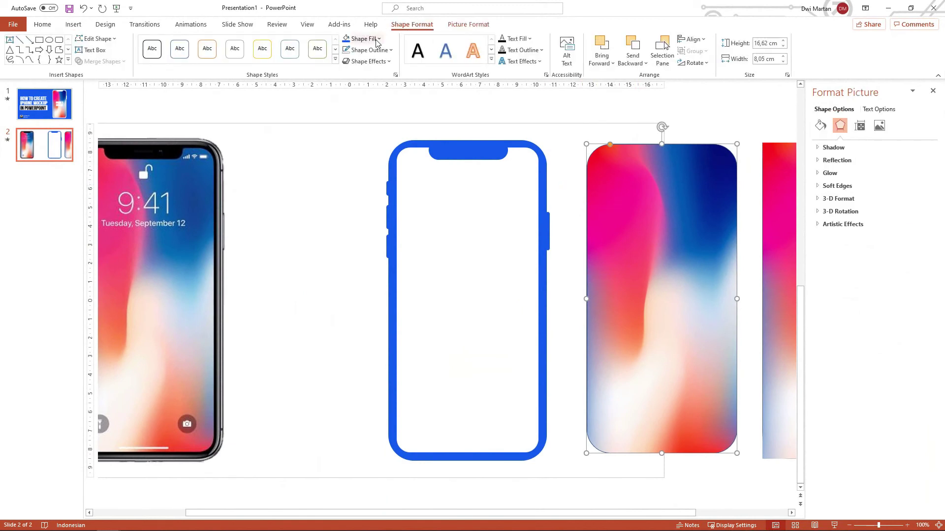
Step: Place the gradient screen behind the phone frame and shift the mockup right
{"action": "left_click_drag", "start_coordinate": [673, 213], "coordinate": [481, 221]}
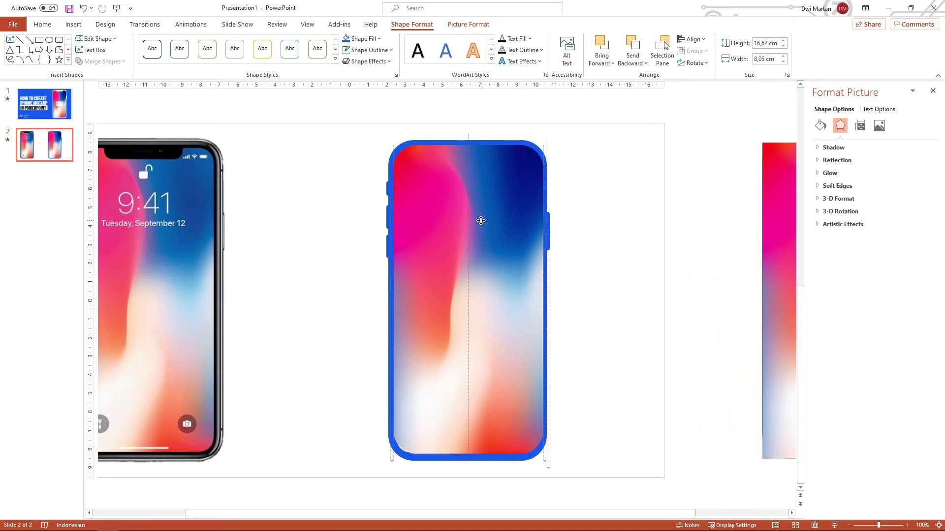
{"action": "right_click", "coordinate": [481, 222]}
{"action": "left_click", "coordinate": [527, 345]}
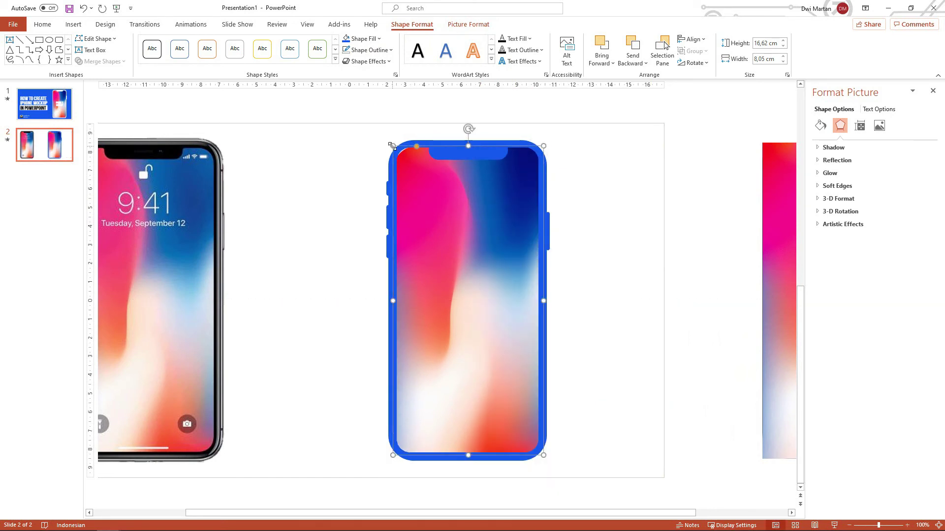
{"action": "left_click", "coordinate": [632, 225]}
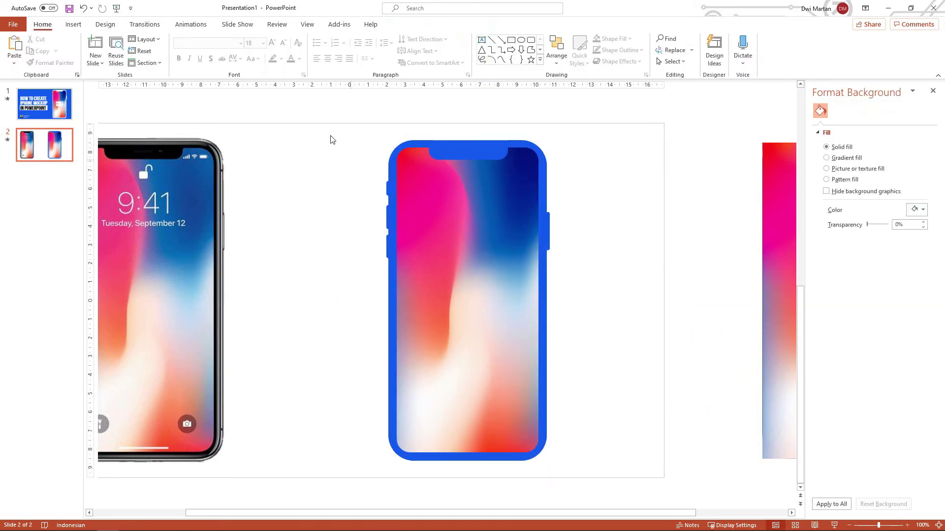
{"action": "left_click_drag", "start_coordinate": [527, 390], "coordinate": [589, 359]}
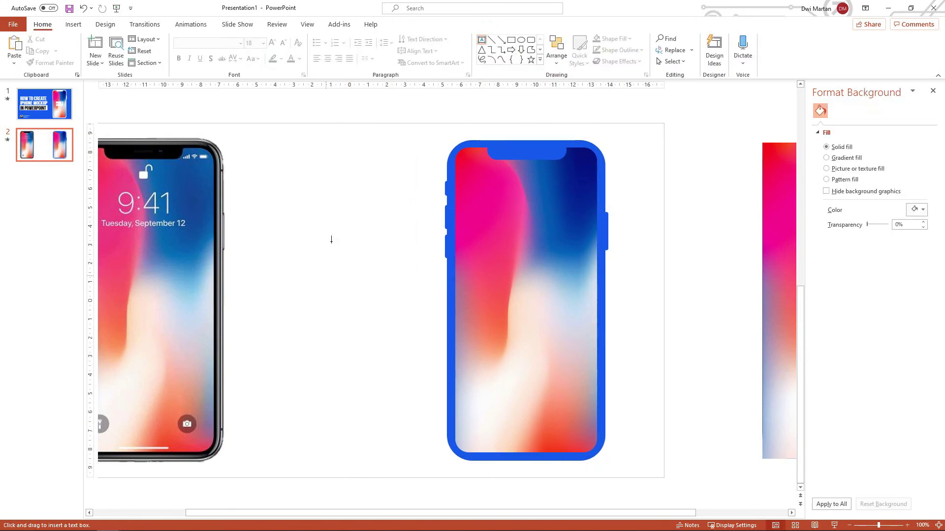
Step: Add an enlarged white '9:41' text box and move it onto the phone screen
{"action": "left_click", "coordinate": [331, 240]}
{"action": "type", "text": "9:41"}
{"action": "key", "text": "ctrl+a"}
{"action": "key", "text": "ctrl+shift+period"}
{"action": "key", "text": "ctrl+shift+period"}
{"action": "key", "text": "ctrl+shift+period"}
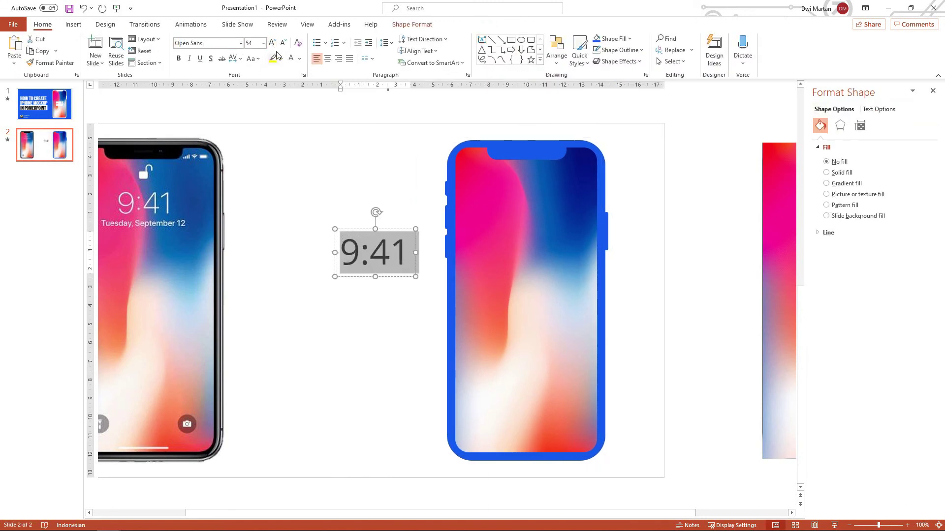
{"action": "left_click", "coordinate": [272, 58]}
{"action": "left_click_drag", "start_coordinate": [344, 265], "coordinate": [505, 247]}
Step: Centre the 9:41 clock horizontally on the phone and draw a slide-sized blue rectangle
{"action": "left_click", "coordinate": [394, 344]}
{"action": "left_click", "coordinate": [492, 345]}
{"action": "left_click", "coordinate": [521, 234], "text": "shift"}
{"action": "left_click", "coordinate": [557, 54]}
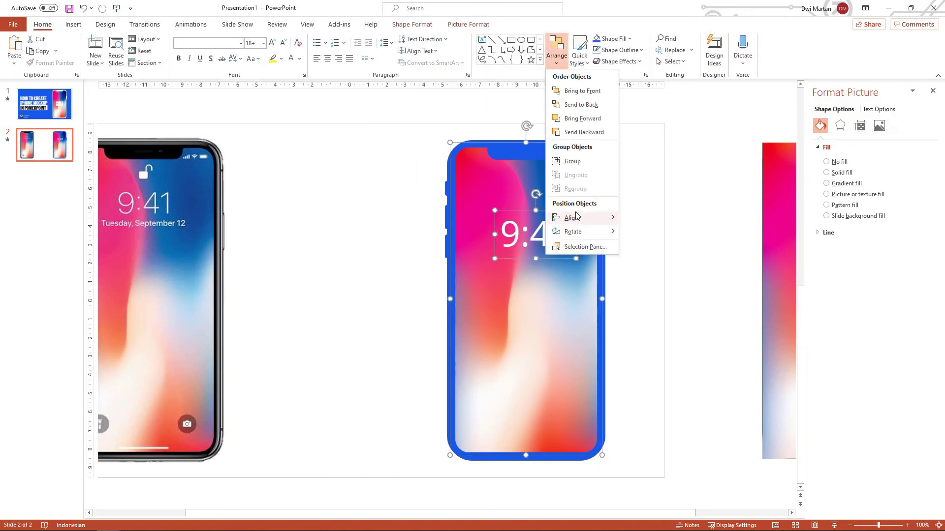
{"action": "left_click", "coordinate": [666, 207]}
{"action": "scroll", "coordinate": [666, 206], "scroll_direction": "down", "scroll_amount": 3}
{"action": "left_click_drag", "start_coordinate": [213, 184], "coordinate": [627, 417]}
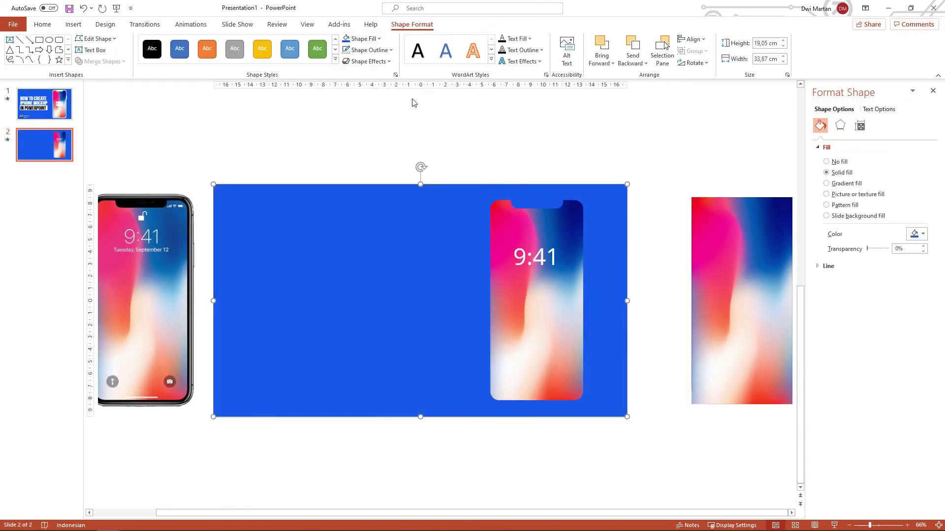
Step: Send the blue rectangle to the back, make the phone frame white, and reposition the phone
{"action": "left_click", "coordinate": [612, 397]}
{"action": "left_click", "coordinate": [363, 39]}
{"action": "left_click", "coordinate": [352, 61]}
{"action": "left_click_drag", "start_coordinate": [481, 172], "coordinate": [594, 418]}
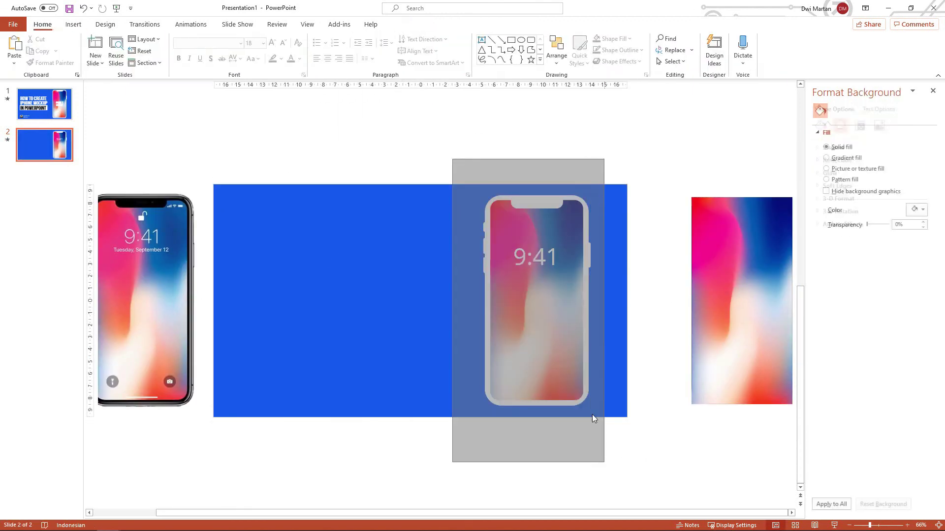
Step: Duplicate the phone to the left and give the copy a yellow frame
{"action": "left_click_drag", "start_coordinate": [580, 347], "coordinate": [463, 347]}
{"action": "left_click", "coordinate": [404, 183]}
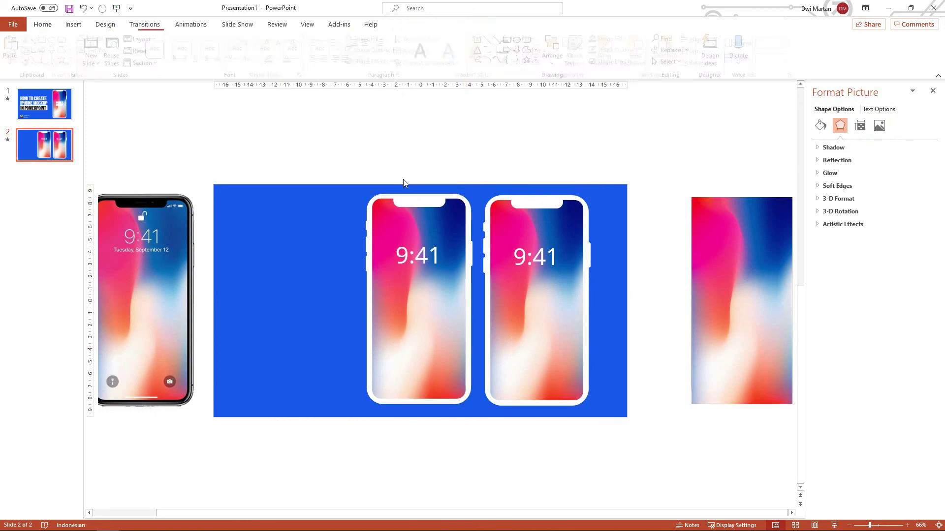
{"action": "left_click", "coordinate": [403, 197]}
{"action": "left_click", "coordinate": [378, 39]}
{"action": "left_click", "coordinate": [374, 136]}
{"action": "left_click_drag", "start_coordinate": [423, 202], "coordinate": [277, 205]}
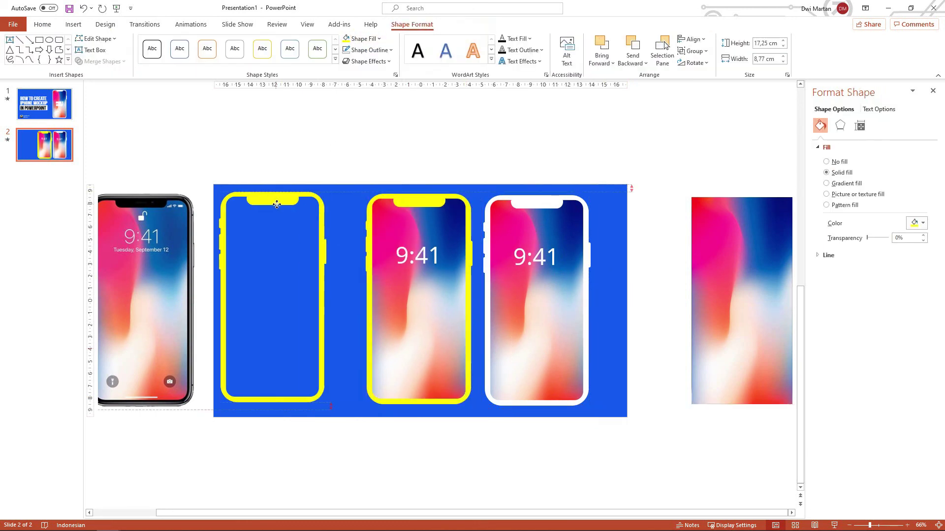
{"action": "key", "text": "Delete"}
Step: Copy the yellow phone to the slide's left side and colour its frame light blue
{"action": "left_click", "coordinate": [428, 350]}
{"action": "left_click_drag", "start_coordinate": [429, 350], "coordinate": [306, 321]}
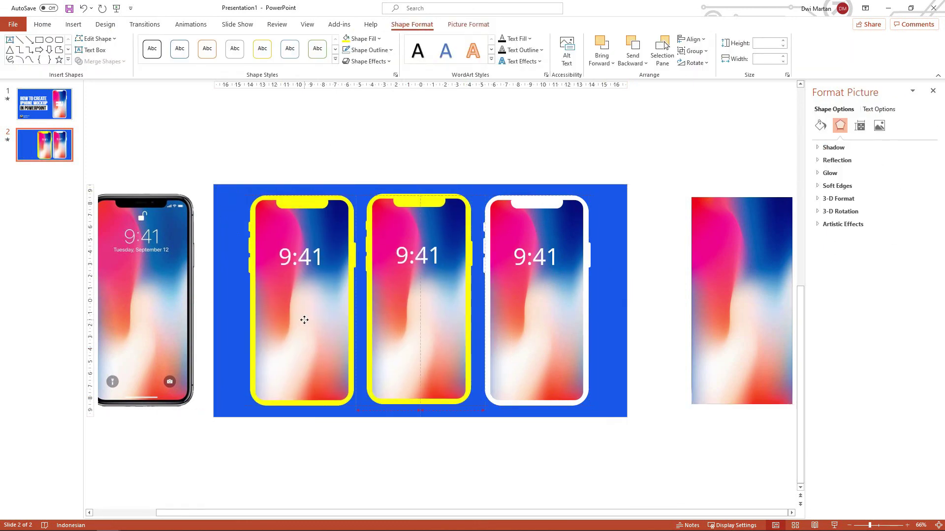
{"action": "left_click", "coordinate": [315, 199]}
{"action": "left_click", "coordinate": [365, 38]}
{"action": "left_click", "coordinate": [397, 123]}
{"action": "left_click", "coordinate": [360, 362]}
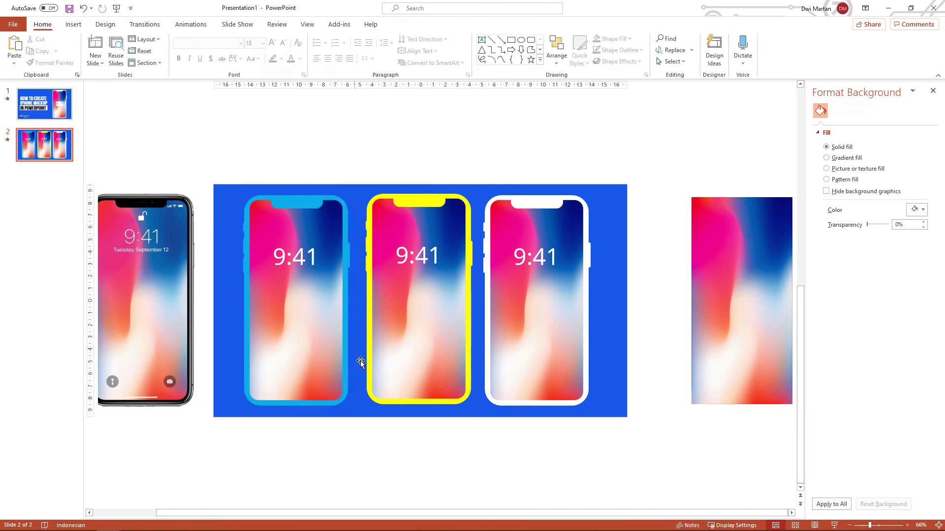